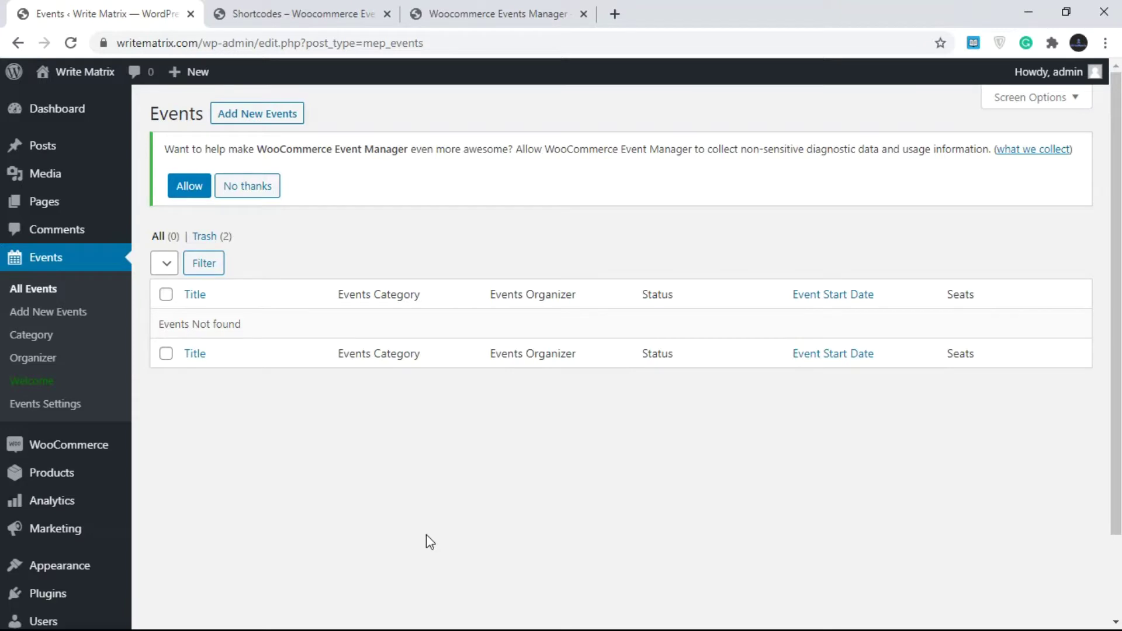
Step: Bring up the Mage Woo Event Booking Manager shortcode documentation beside the empty Events list
left_click(321, 13)
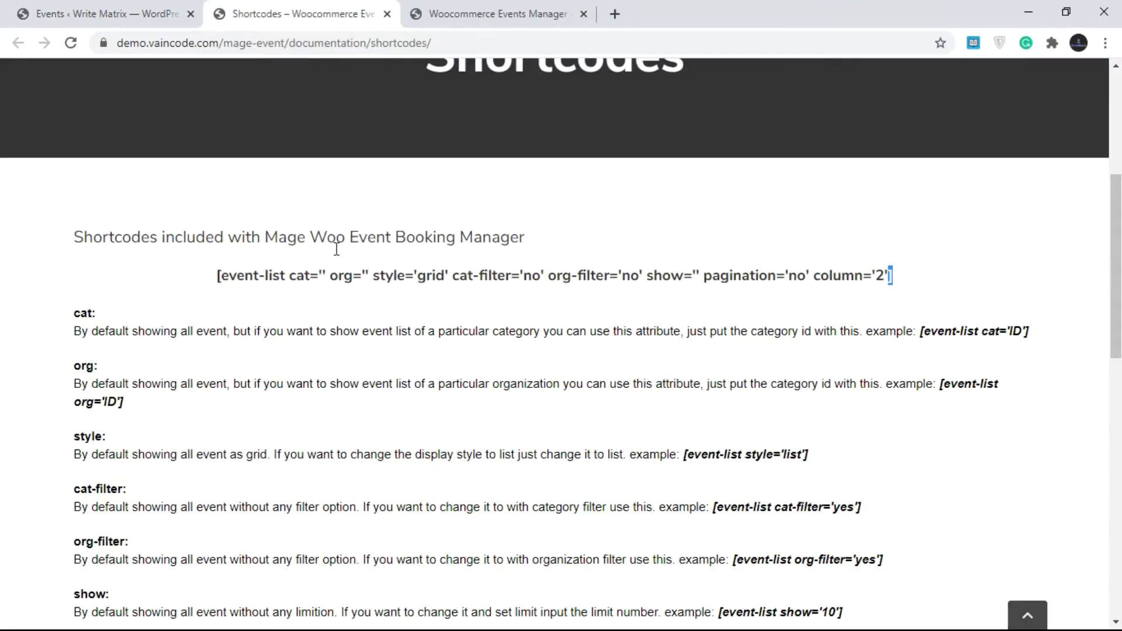
left_click(133, 11)
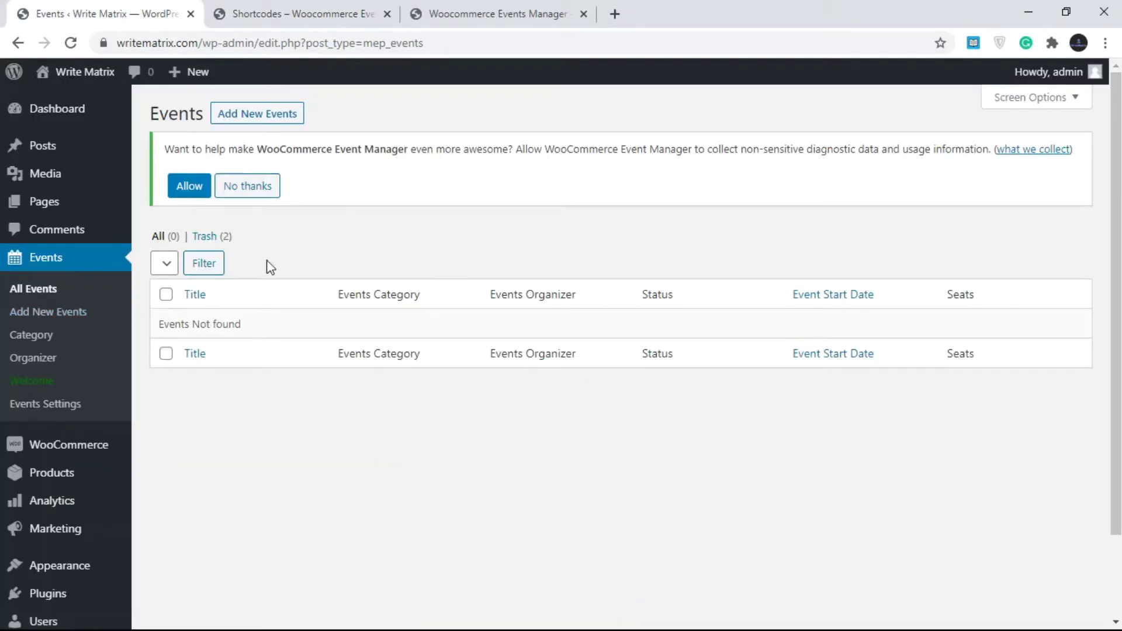
left_click(342, 11)
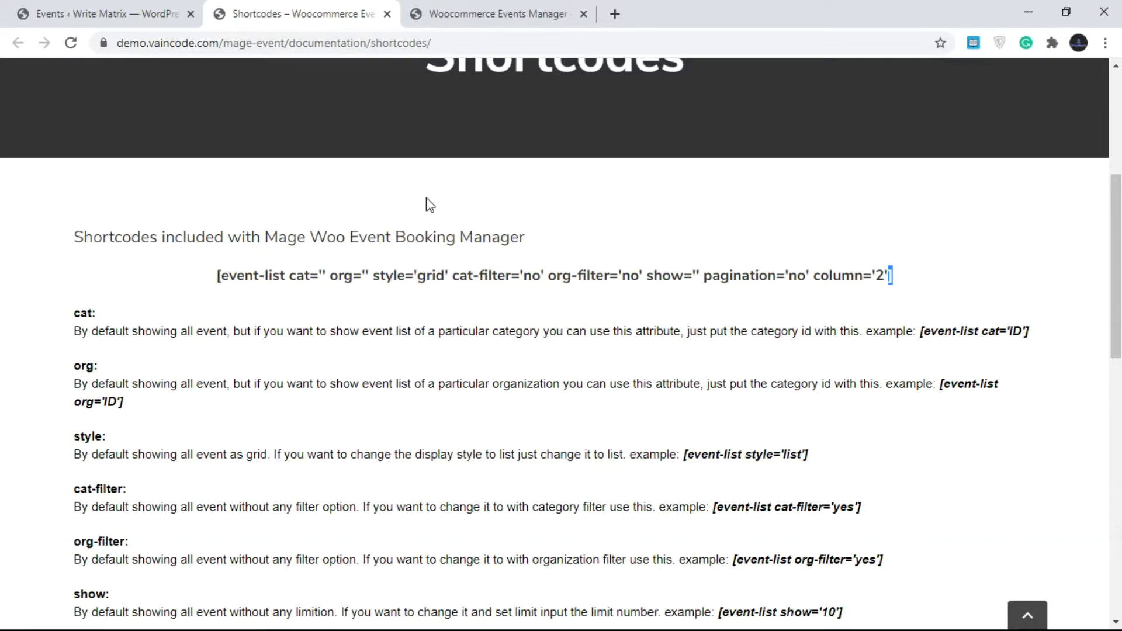
left_click(444, 8)
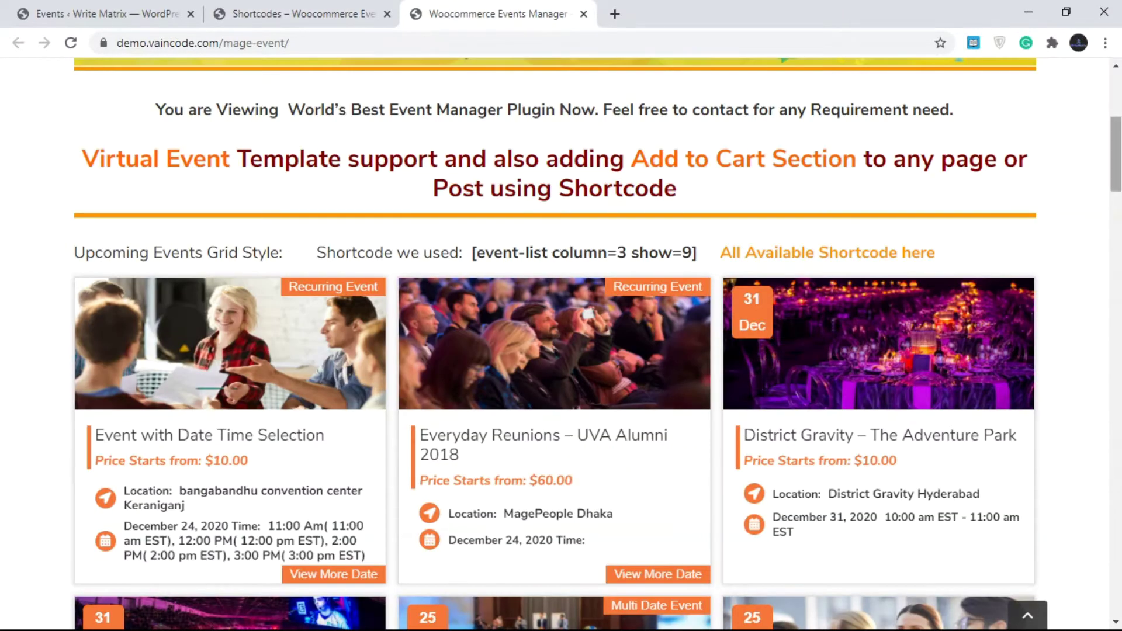
scroll(696, 209, "up", 3)
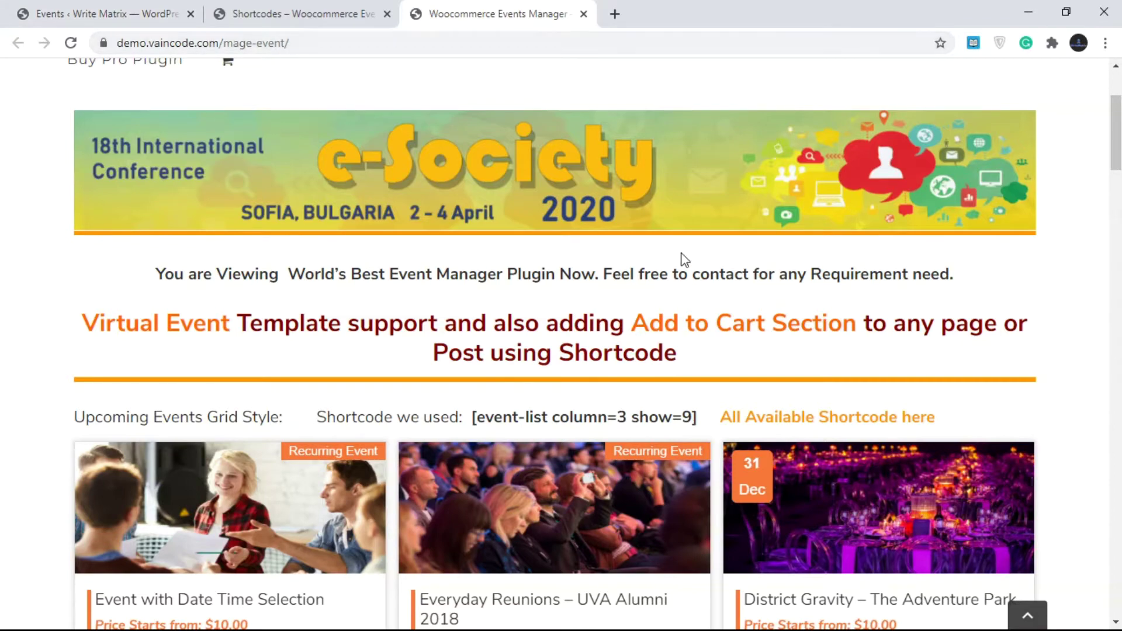
left_click_drag(1116, 165, 1117, 217)
scroll(664, 210, "up", 2)
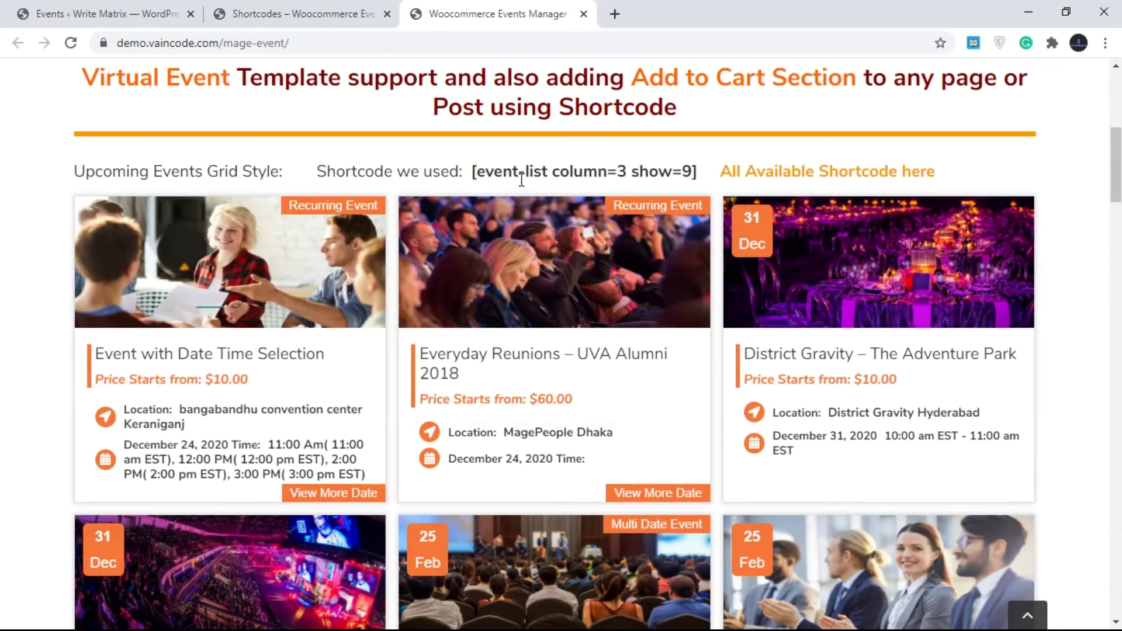
scroll(1028, 217, "down", 1)
scroll(561, 345, "down", 14)
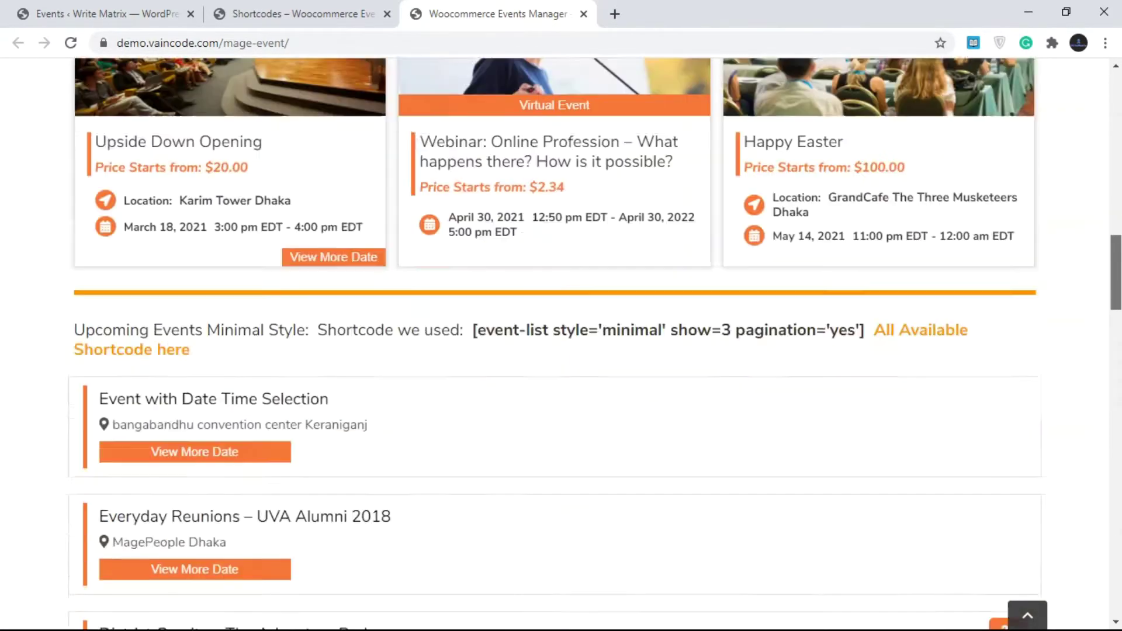
scroll(561, 344, "down", 14)
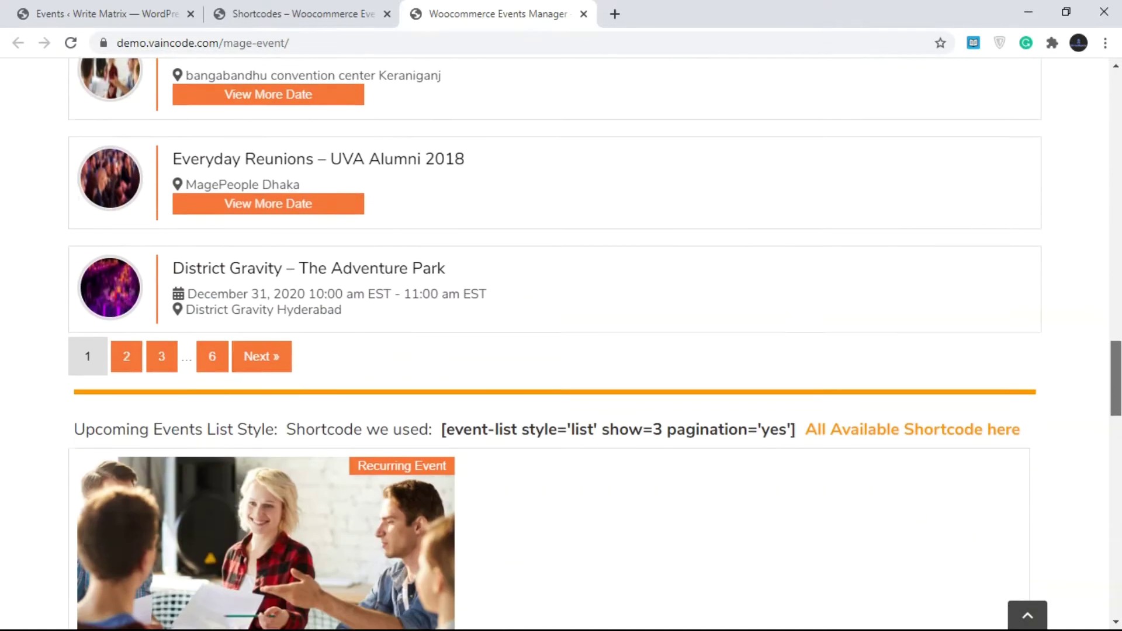
scroll(571, 526, "down", 10)
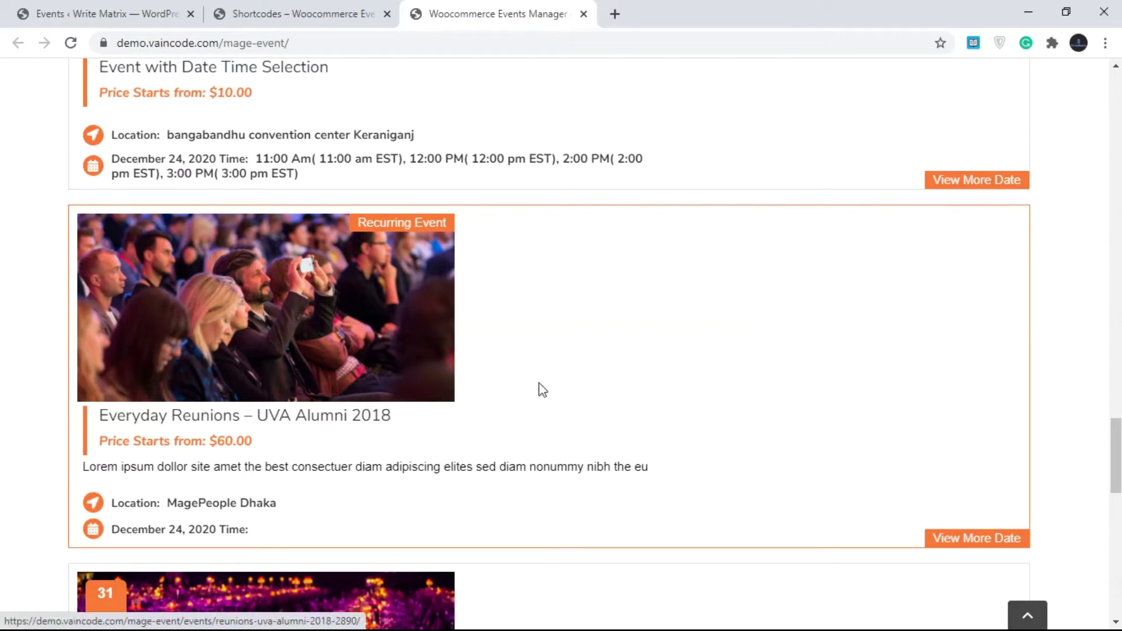
left_click_drag(1116, 474, 1115, 570)
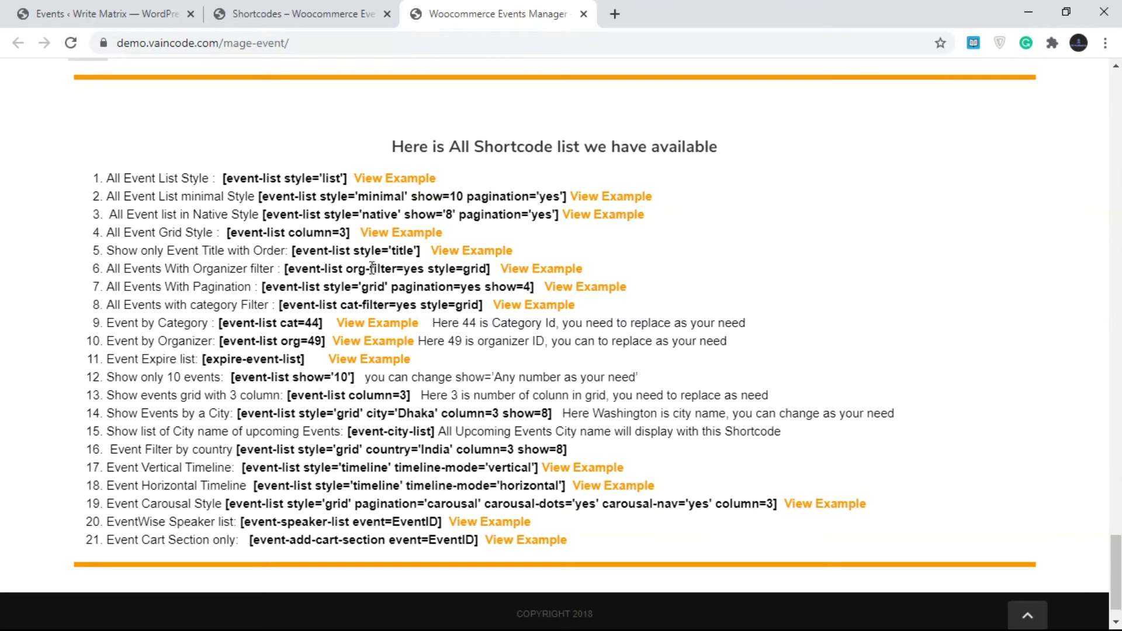
left_click(336, 4)
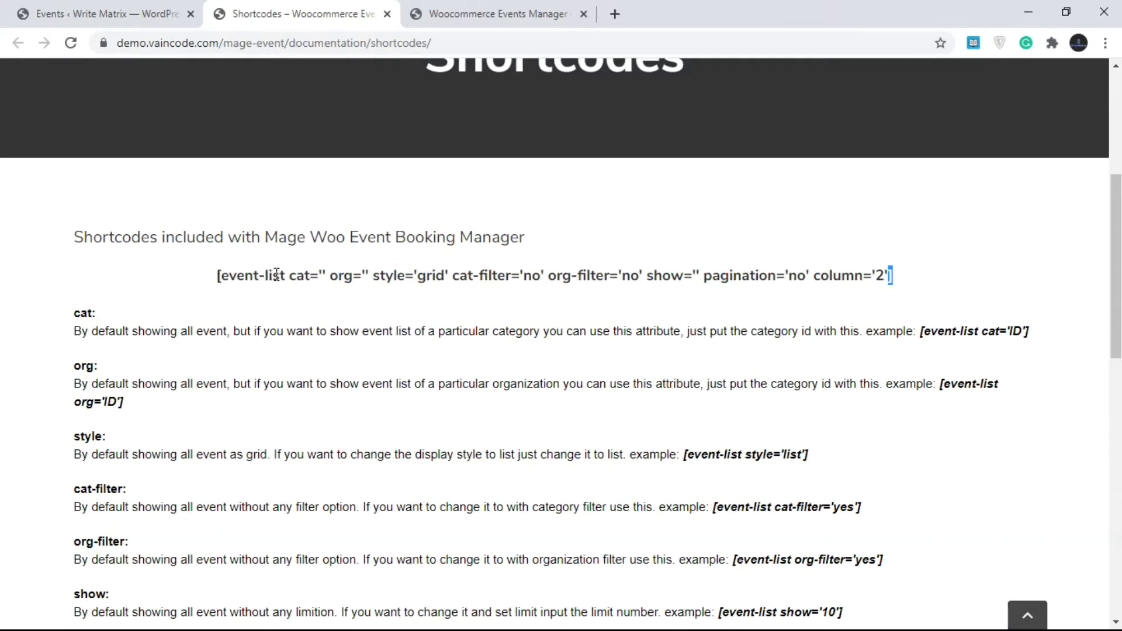
Step: Select and review the attribute part of the full event-list shortcode in the documentation
left_click_drag(301, 275, 889, 281)
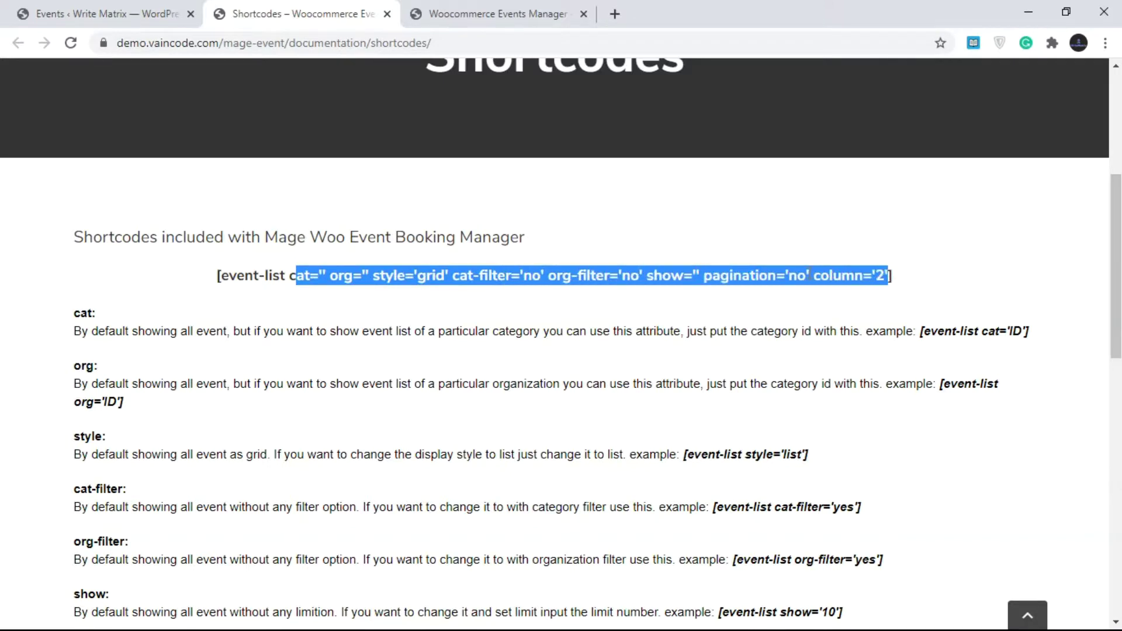
left_click(765, 272)
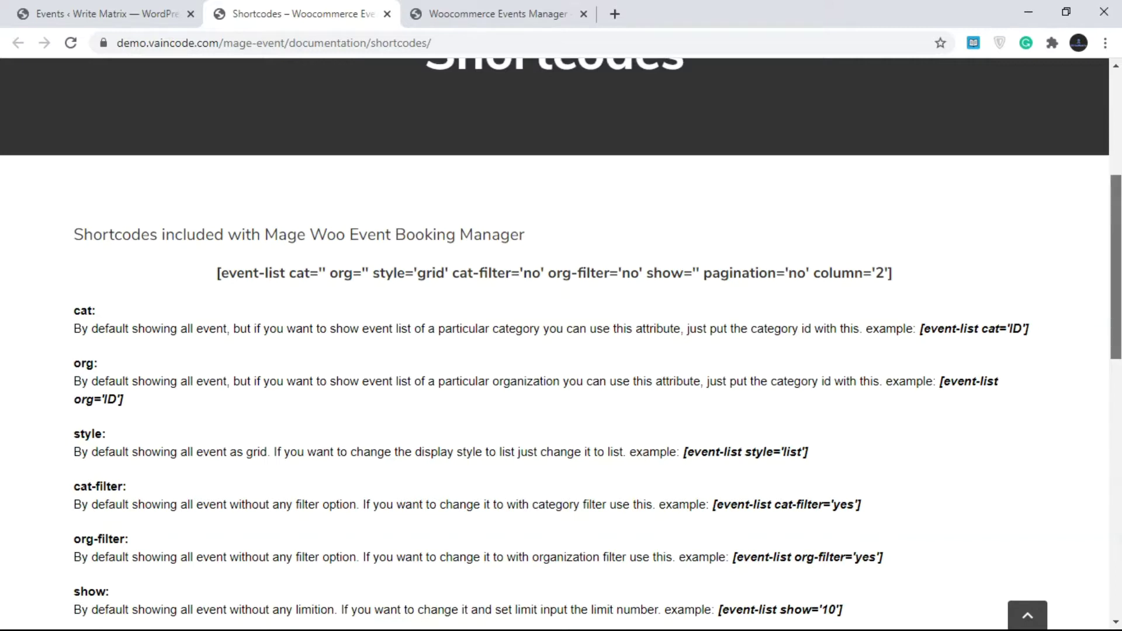
scroll(1116, 193, "down", 1)
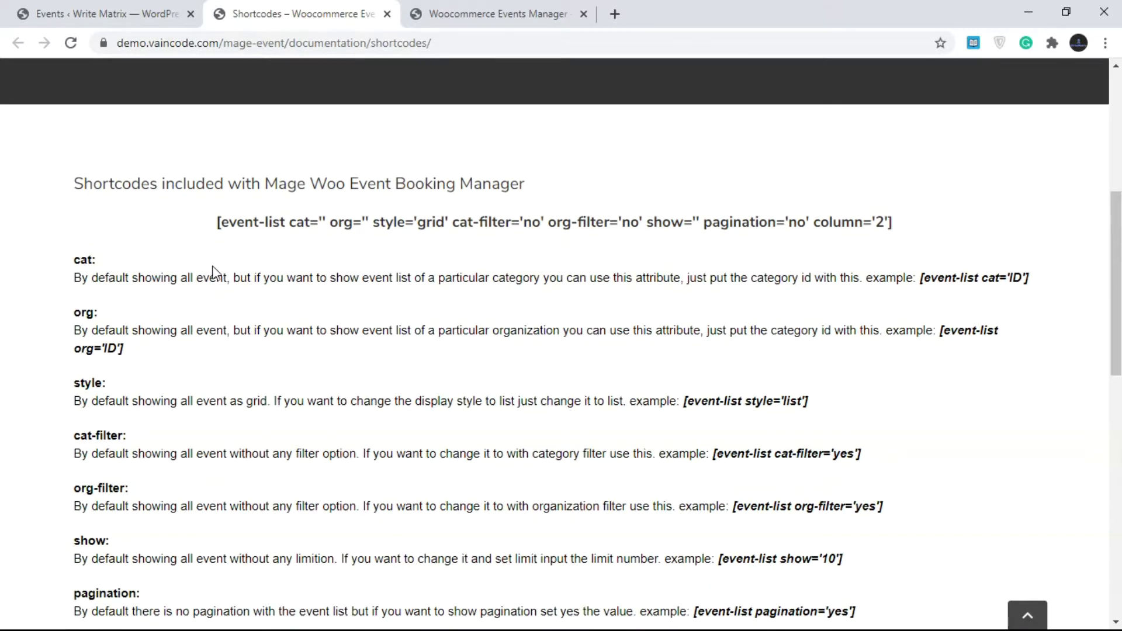
Step: From the WordPress Events list, open the Add New Events page in a new tab
left_click(105, 13)
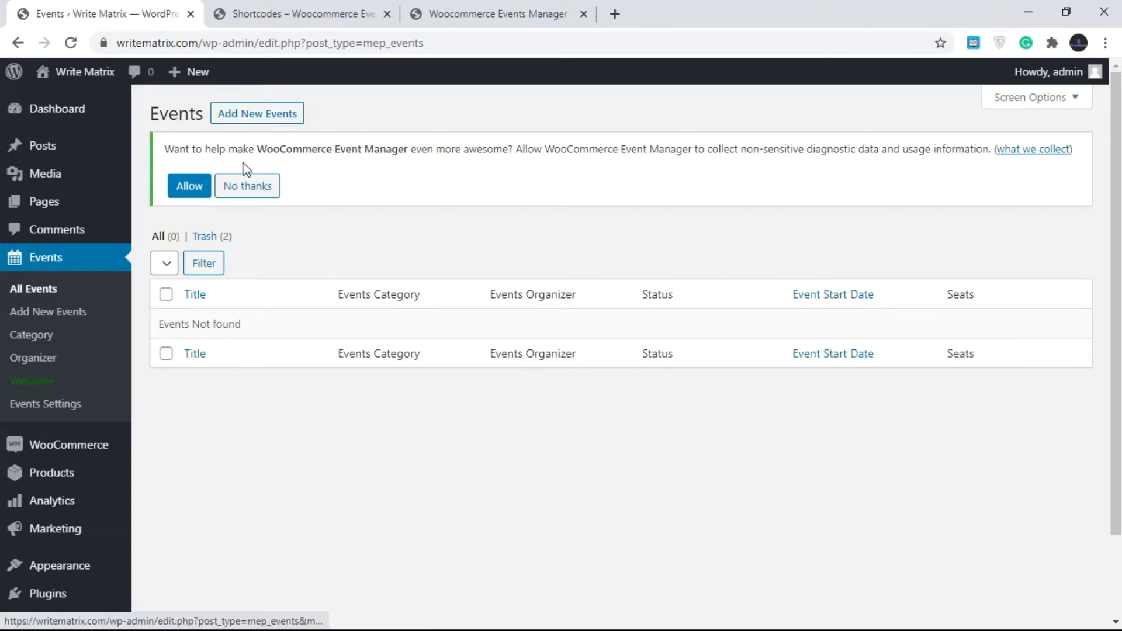
left_click(279, 8)
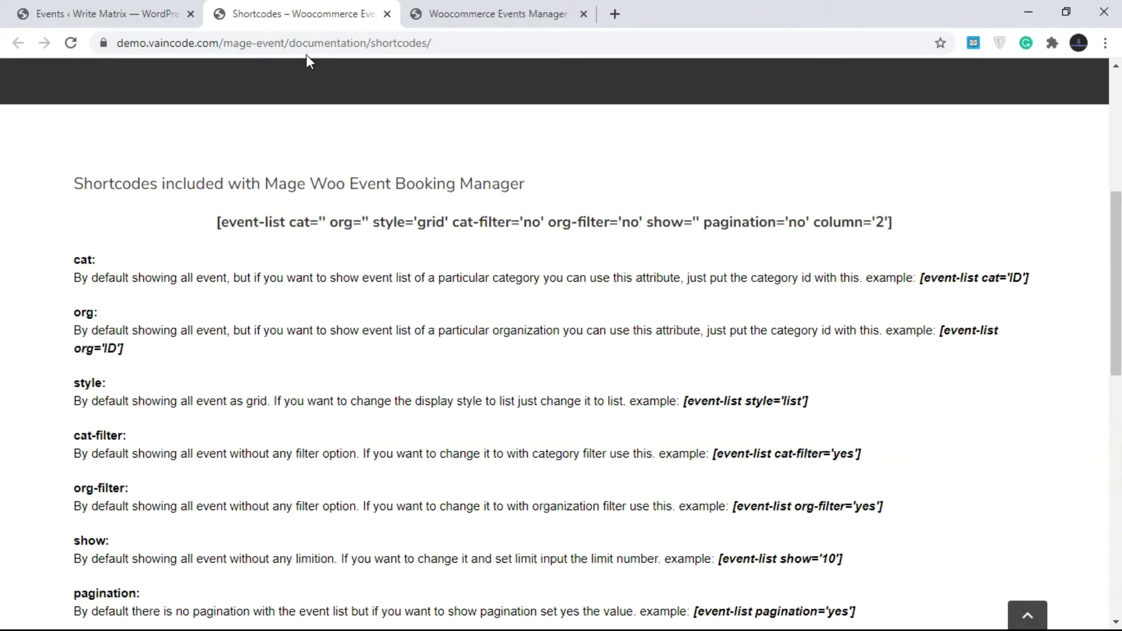
left_click(155, 6)
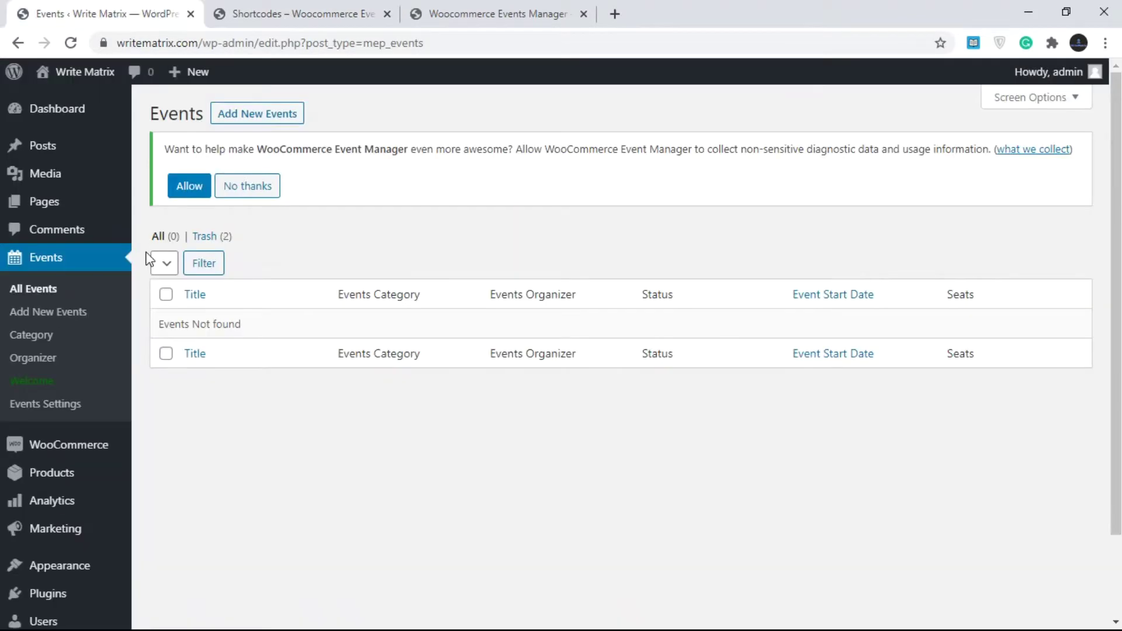
right_click(289, 122)
left_click(293, 135)
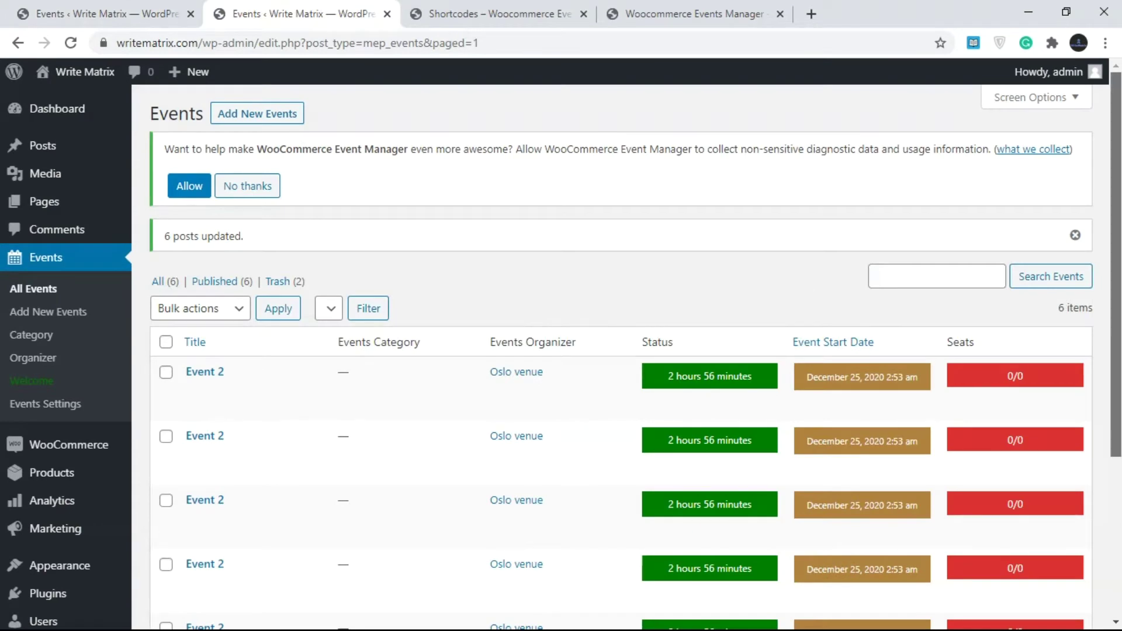
Step: Bulk-edit three Event 2 events to add them to the Offline Events category
scroll(595, 425, "down", 2)
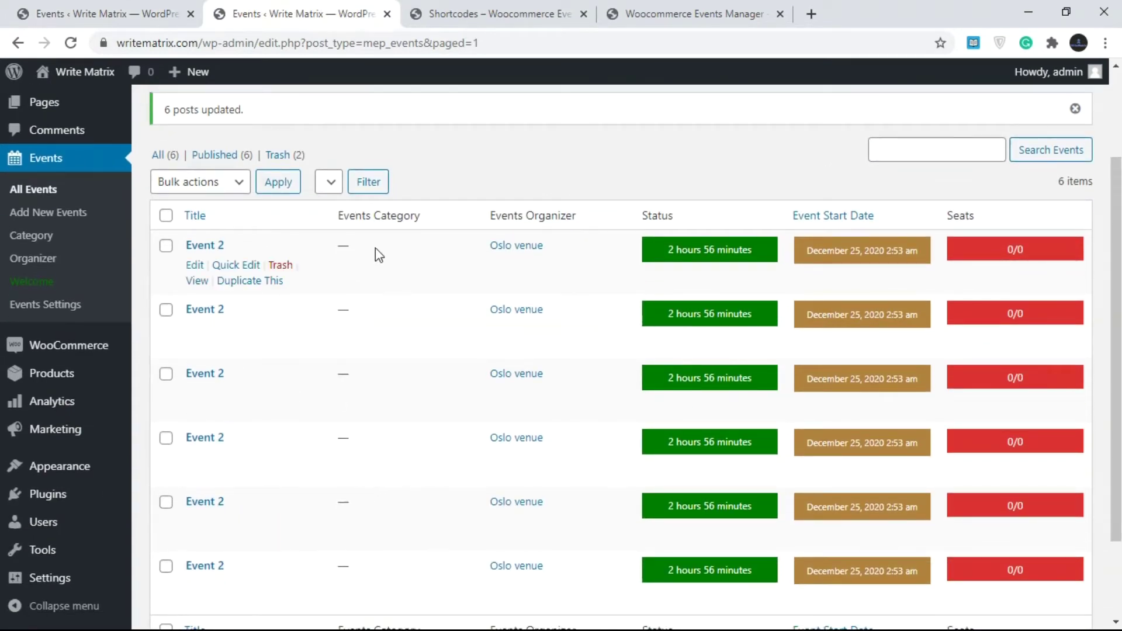
left_click(166, 246)
left_click(167, 311)
left_click(166, 375)
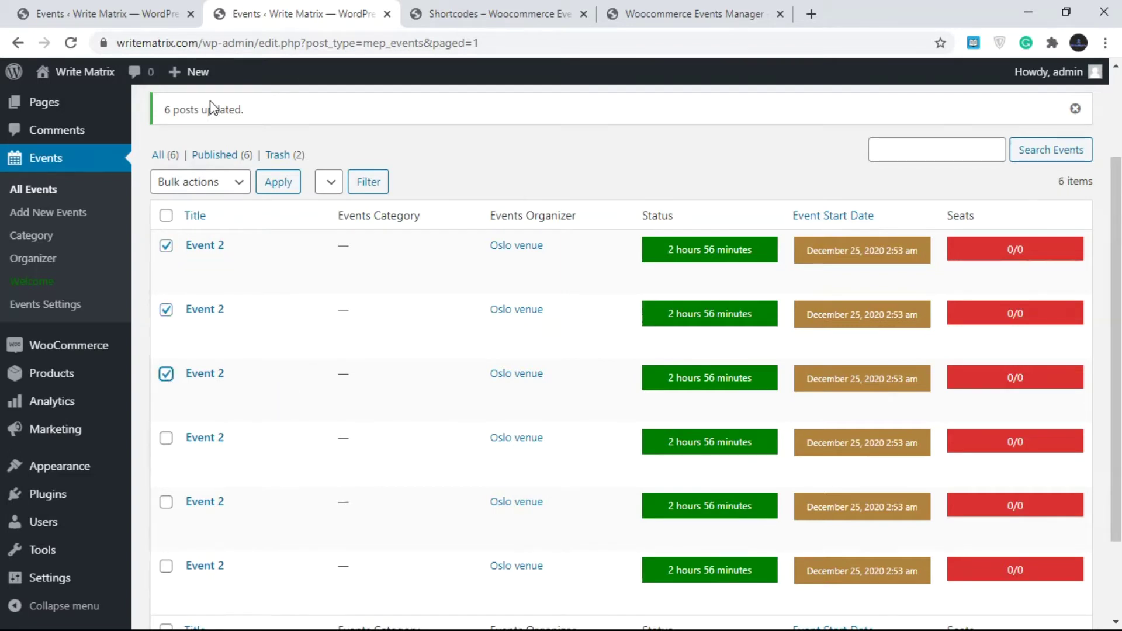
left_click(217, 183)
left_click(216, 221)
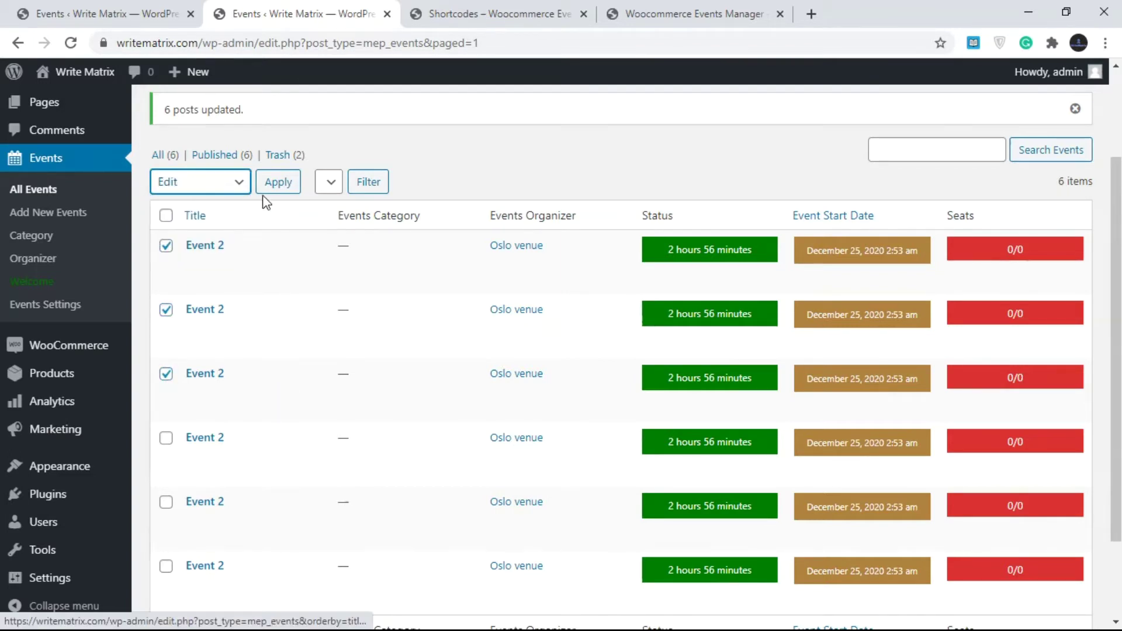
left_click(277, 182)
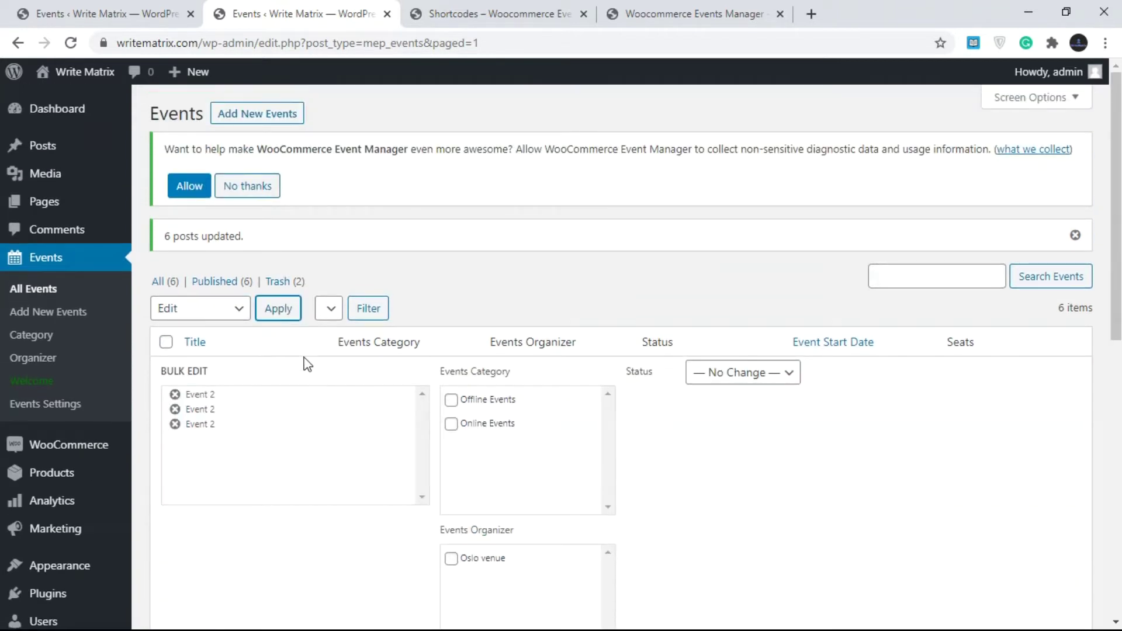
left_click(451, 402)
scroll(1001, 313, "down", 3)
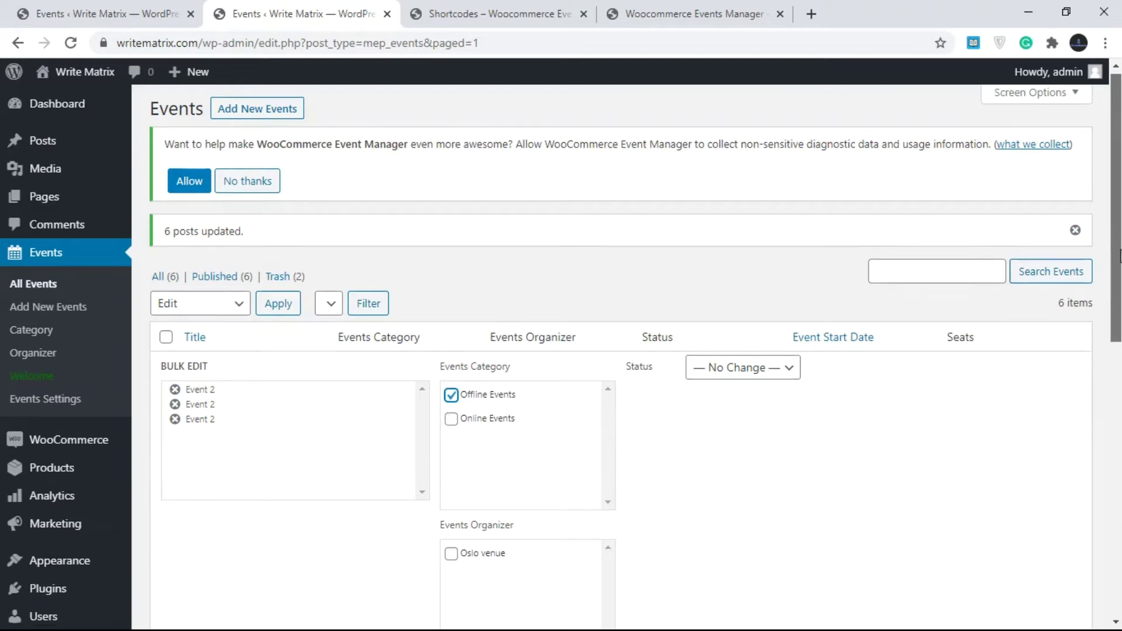
left_click(1071, 478)
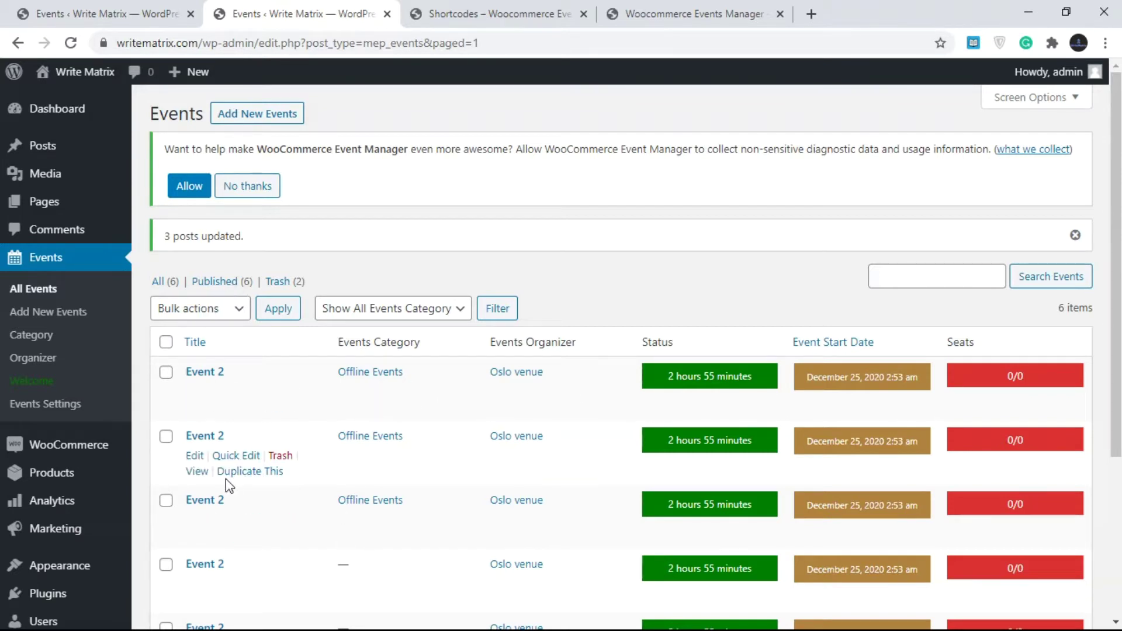
left_click(479, 13)
Step: Locate the cat attribute heading and its use in the shortcode documentation
left_click_drag(97, 268, 85, 266)
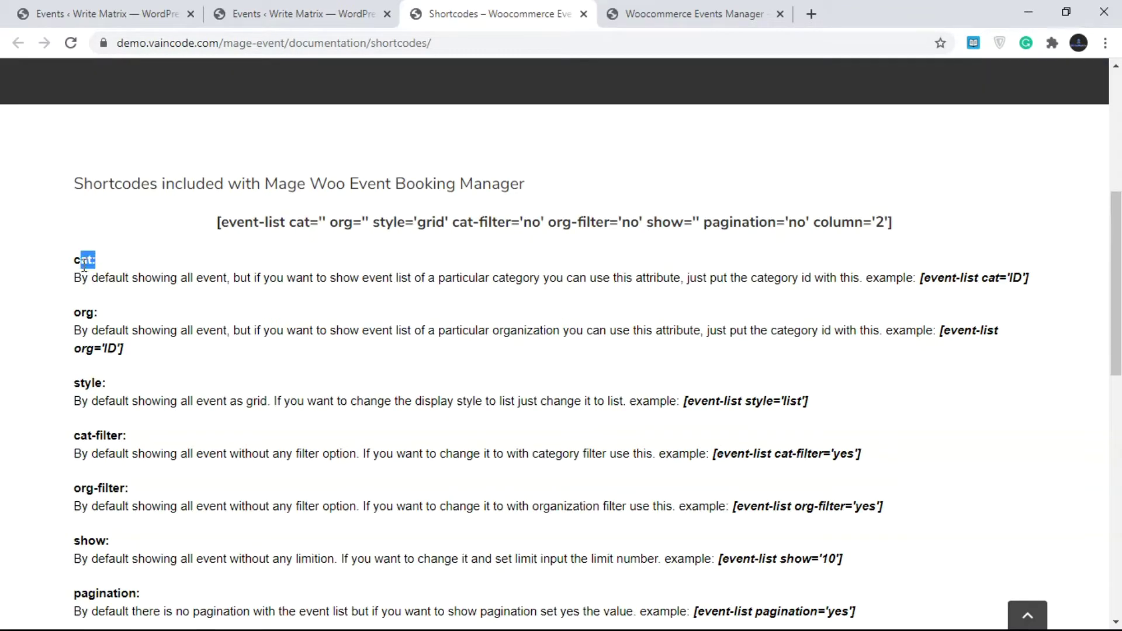
left_click(323, 225)
left_click_drag(316, 222, 305, 222)
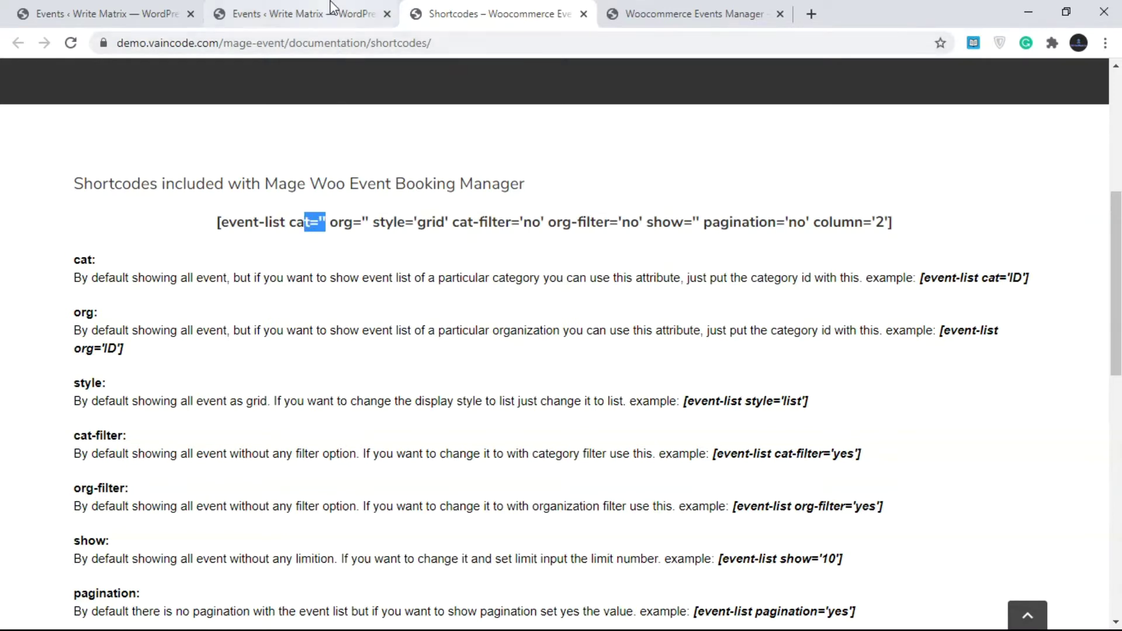
Step: Open a new WordPress page editor in a separate tab
left_click(296, 14)
mouse_move(68, 204)
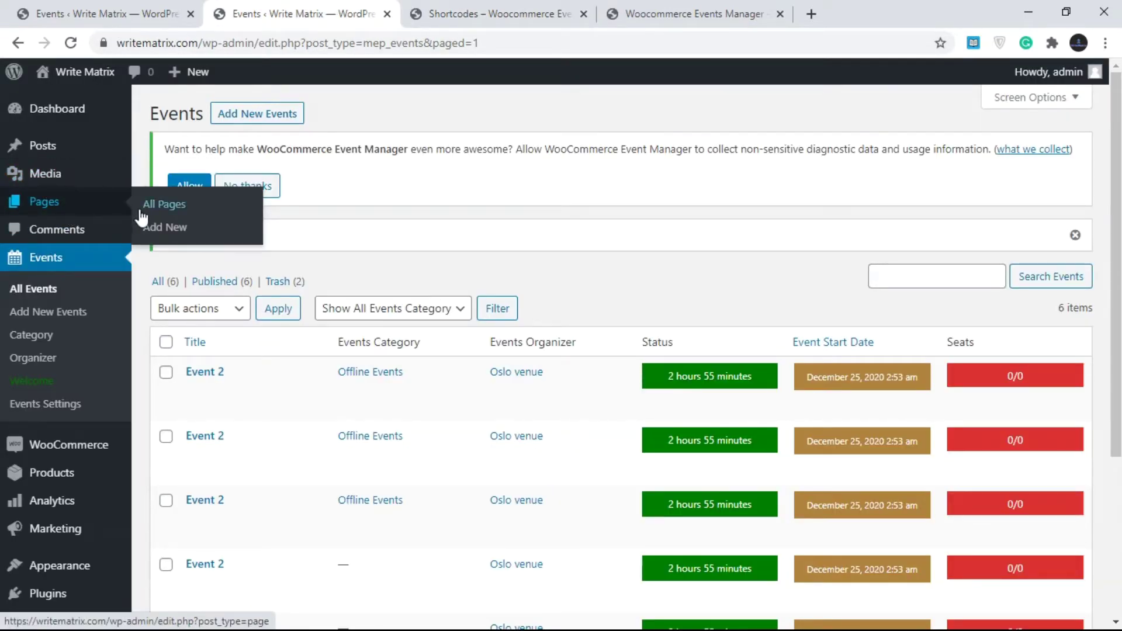
right_click(164, 229)
left_click(181, 233)
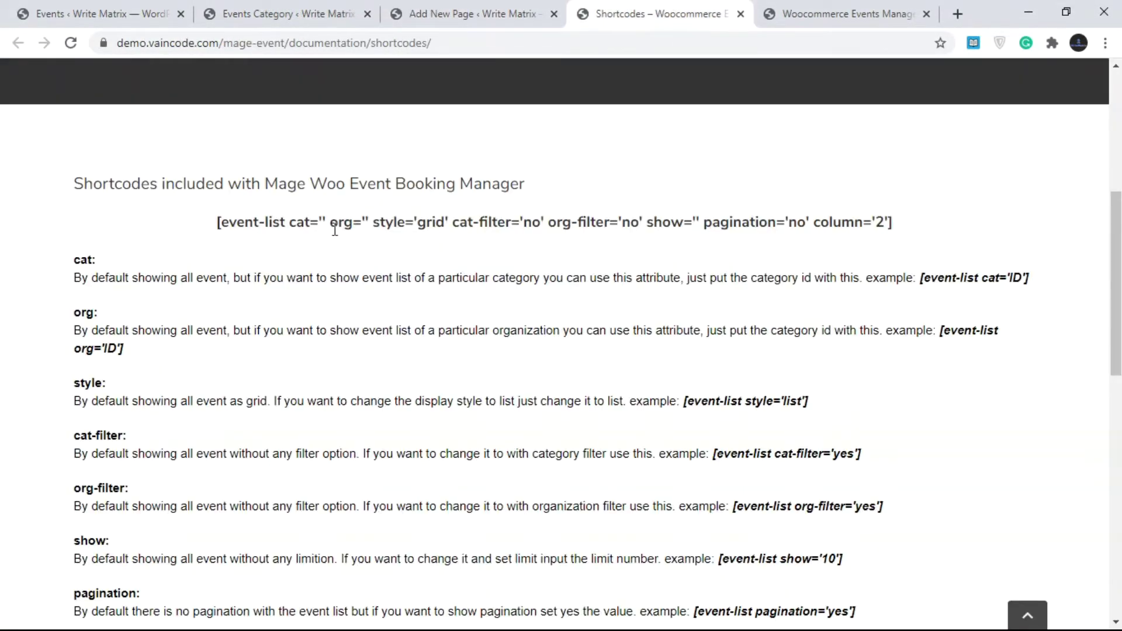
Step: Paste the shortcode into the test page and close it as [event-list cat='']
left_click_drag(215, 227, 334, 226)
key("ctrl+c")
left_click(454, 9)
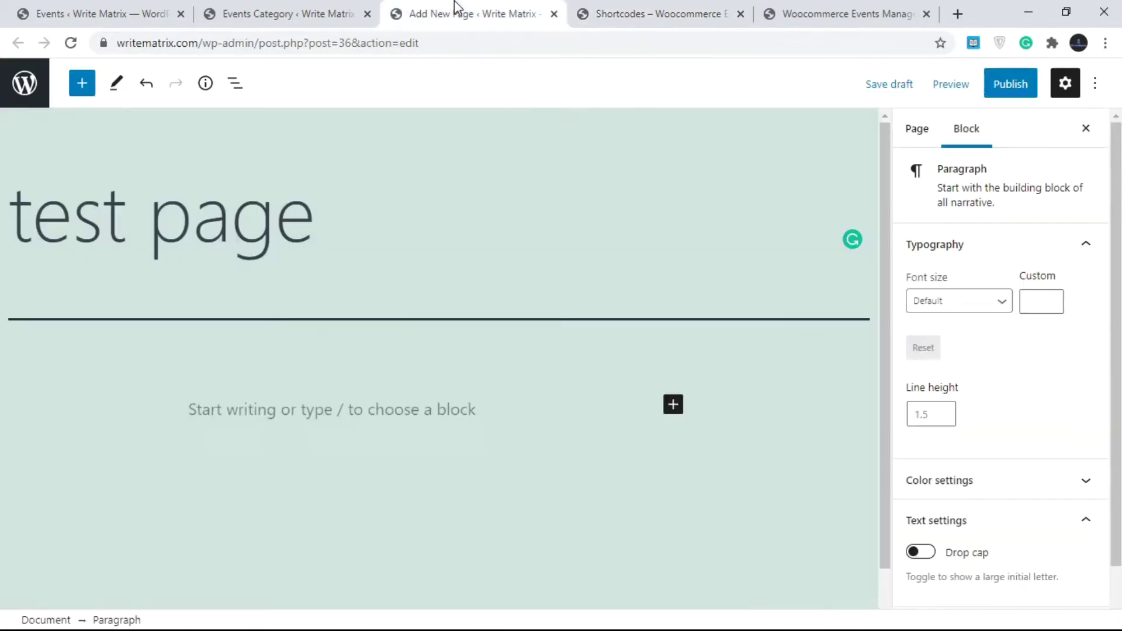
key("ctrl+v")
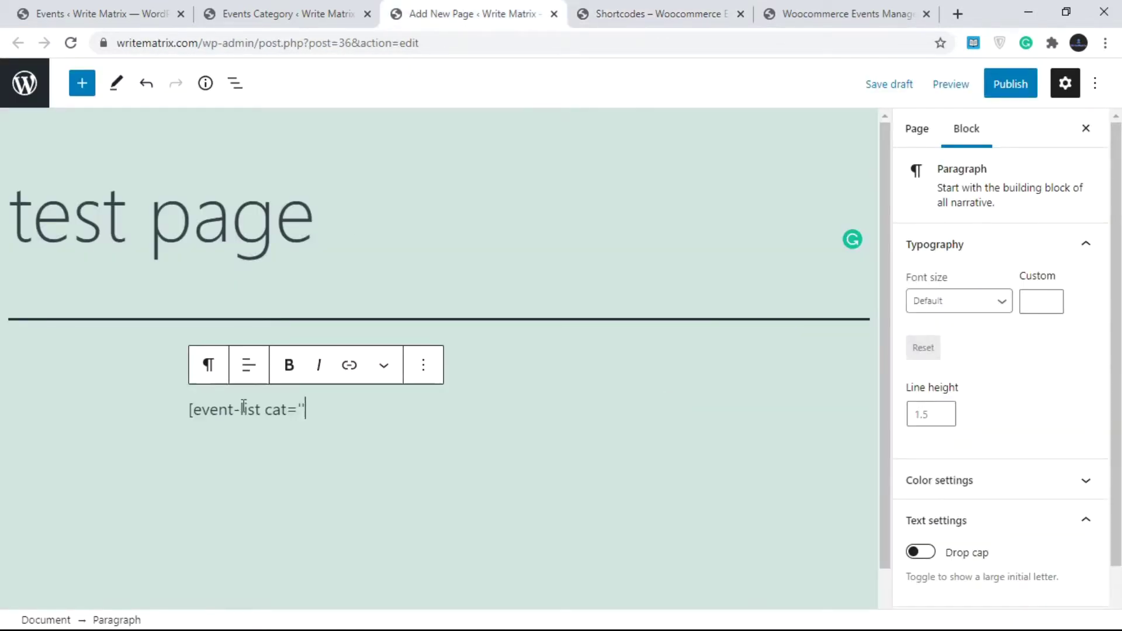
type("]")
Step: Check the ID placeholder in the [event-list cat='ID'] documentation example
left_click(672, 10)
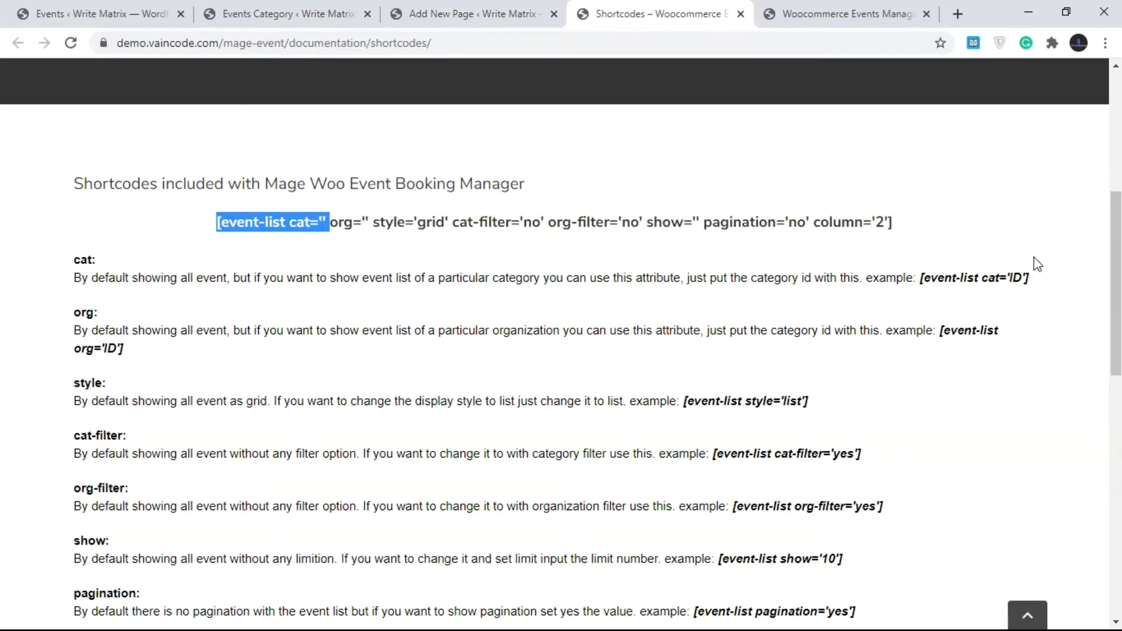
left_click_drag(1022, 274, 1010, 275)
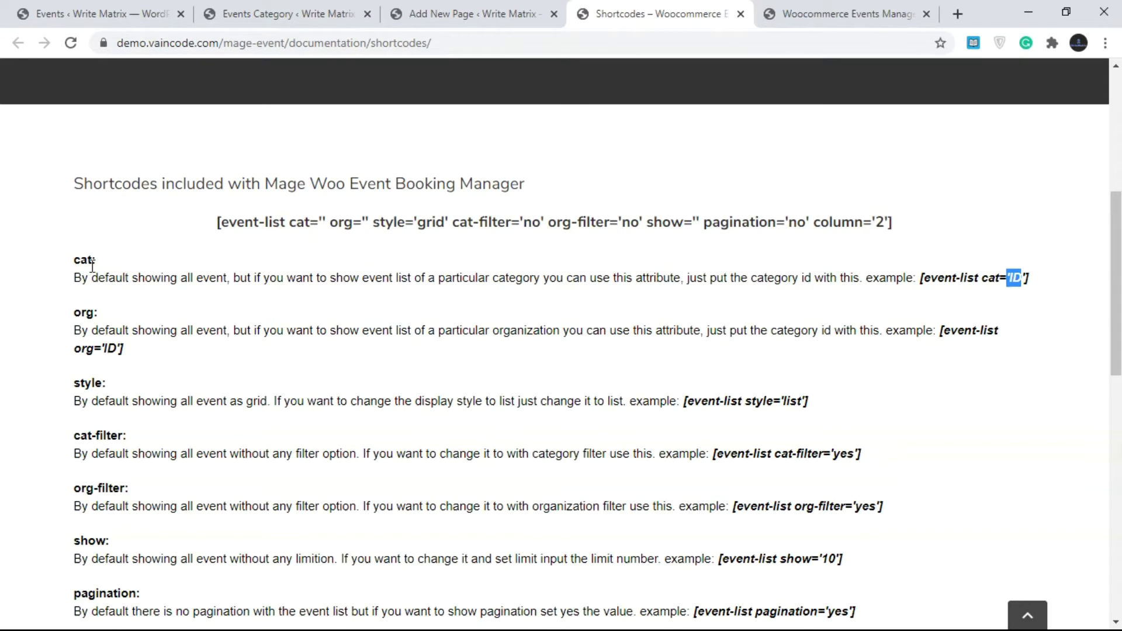
left_click(120, 284)
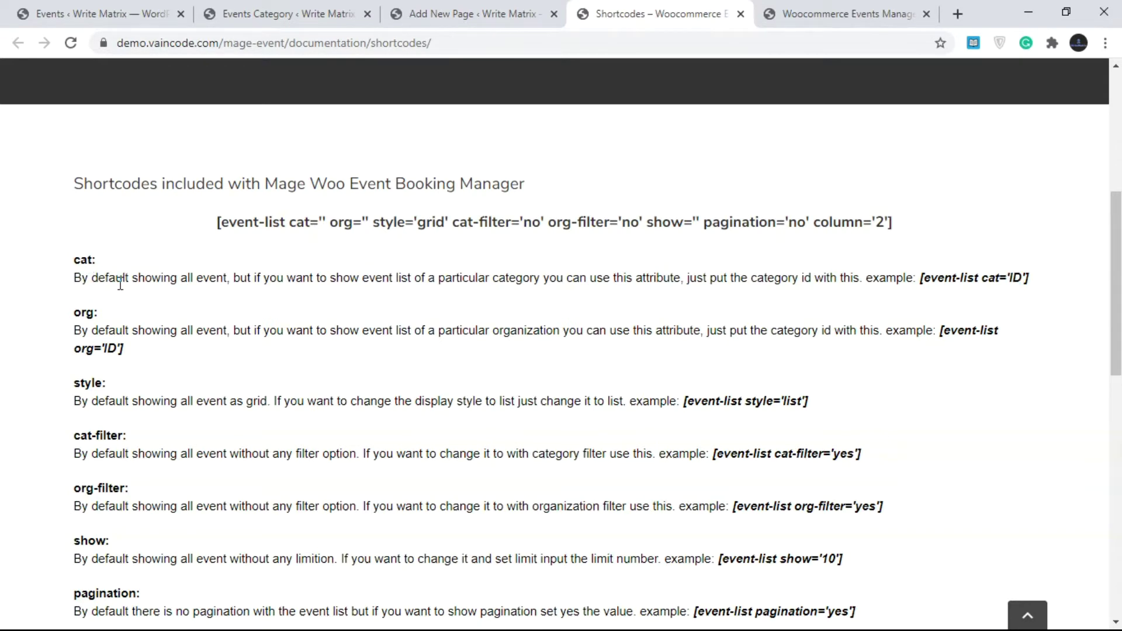
left_click(491, 12)
Step: Copy Offline Events' CatID 18 into the shortcode, making it [event-list cat='18']
left_click(306, 9)
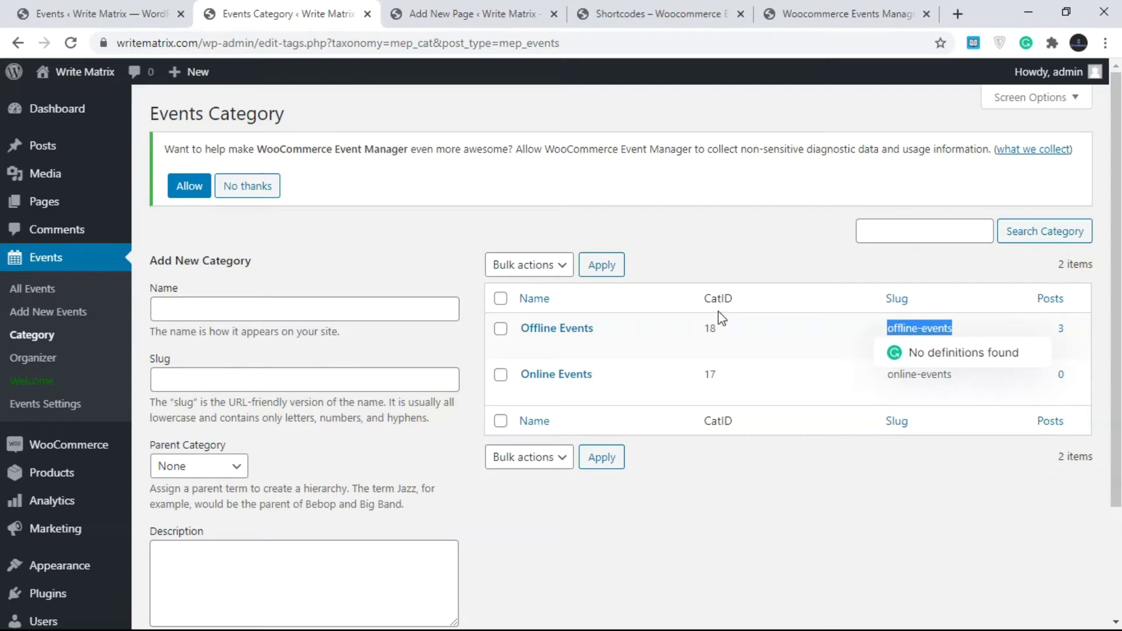
left_click(714, 331)
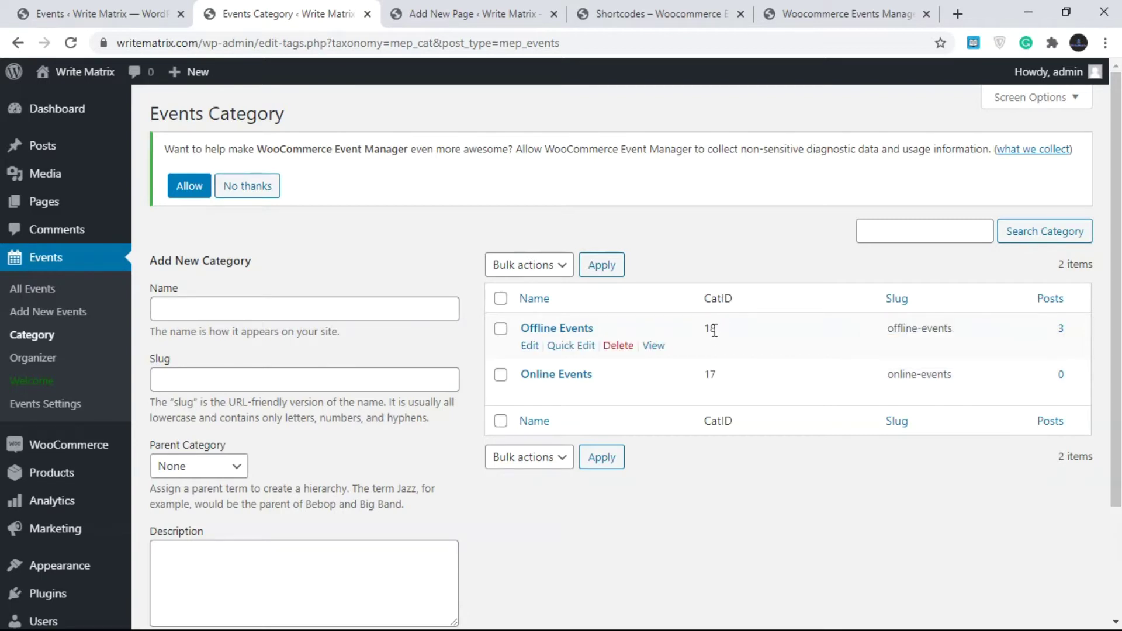
double_click(709, 328)
key("ctrl+c")
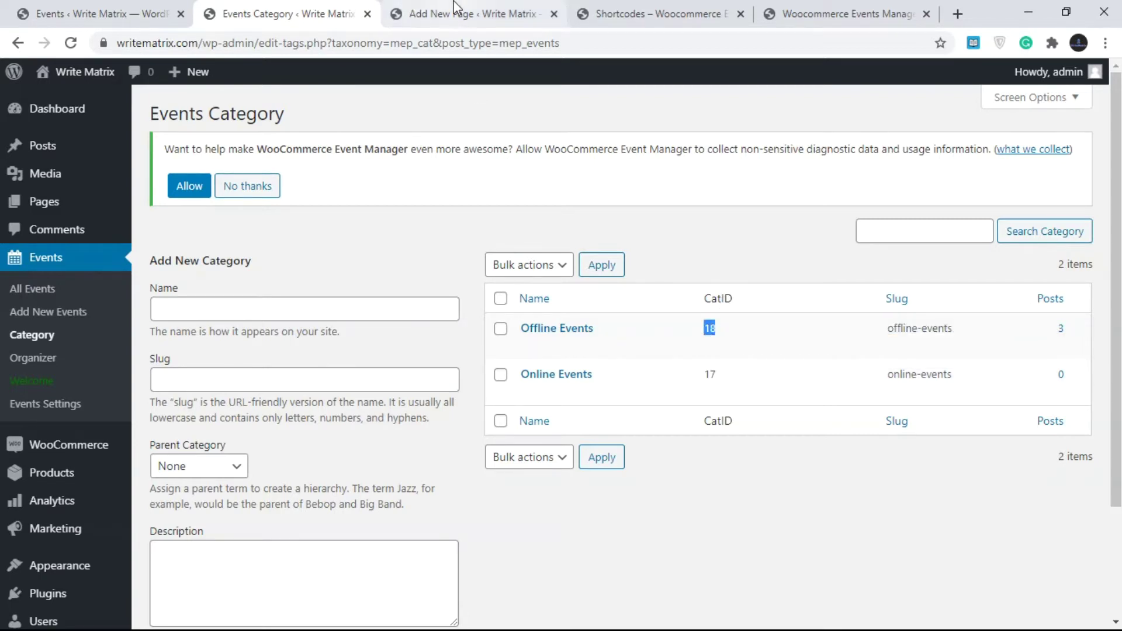
left_click(456, 11)
left_click(303, 409)
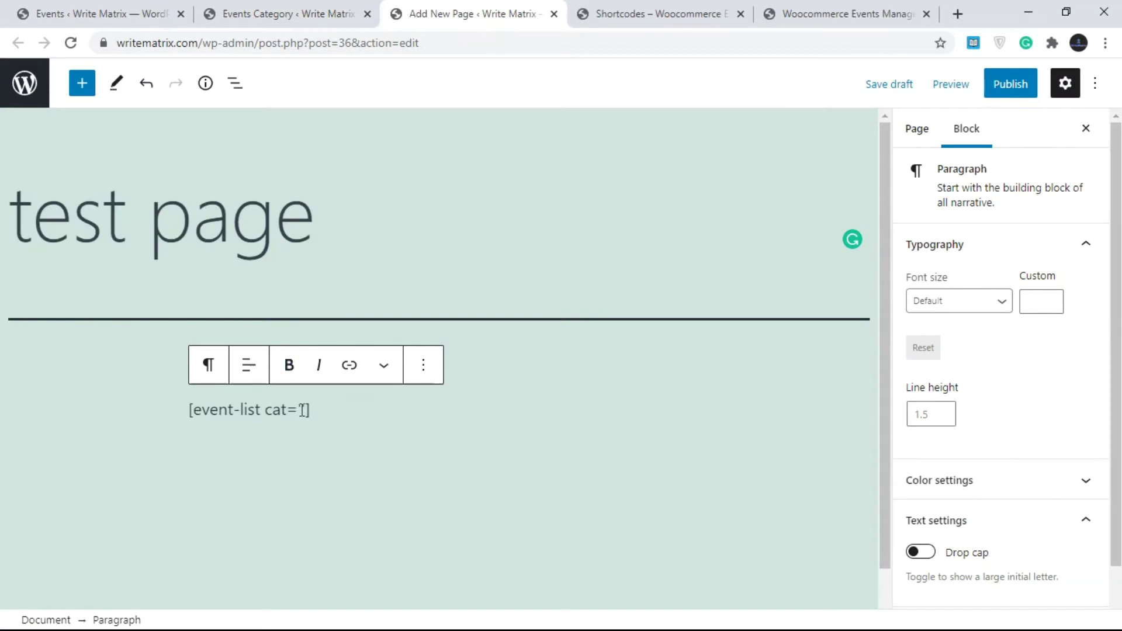
key("ctrl+v")
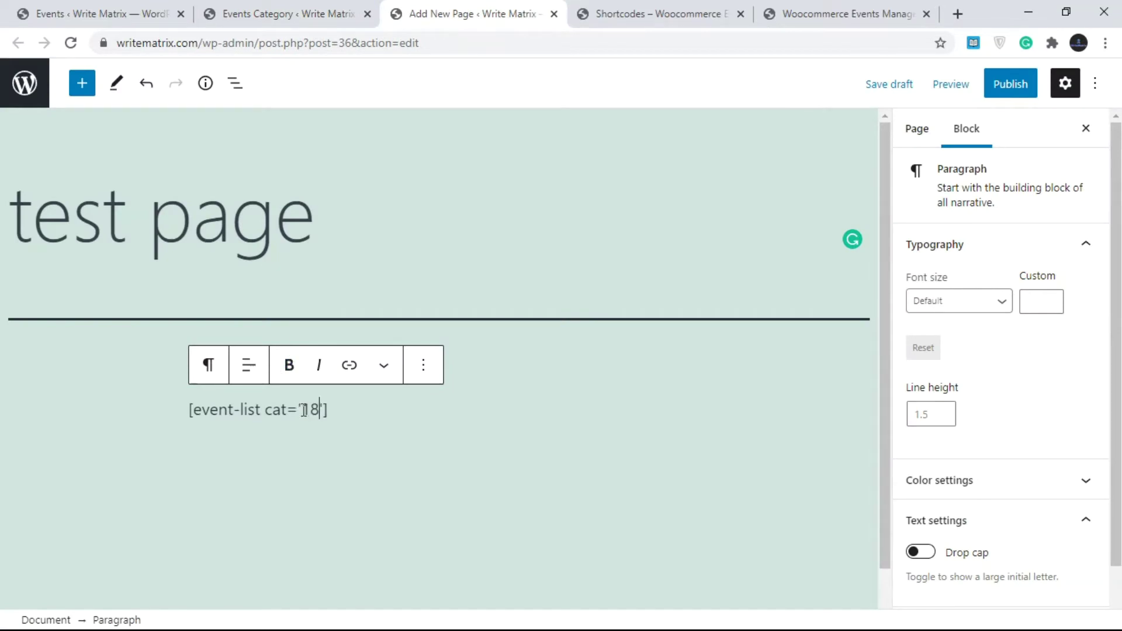
left_click(362, 409)
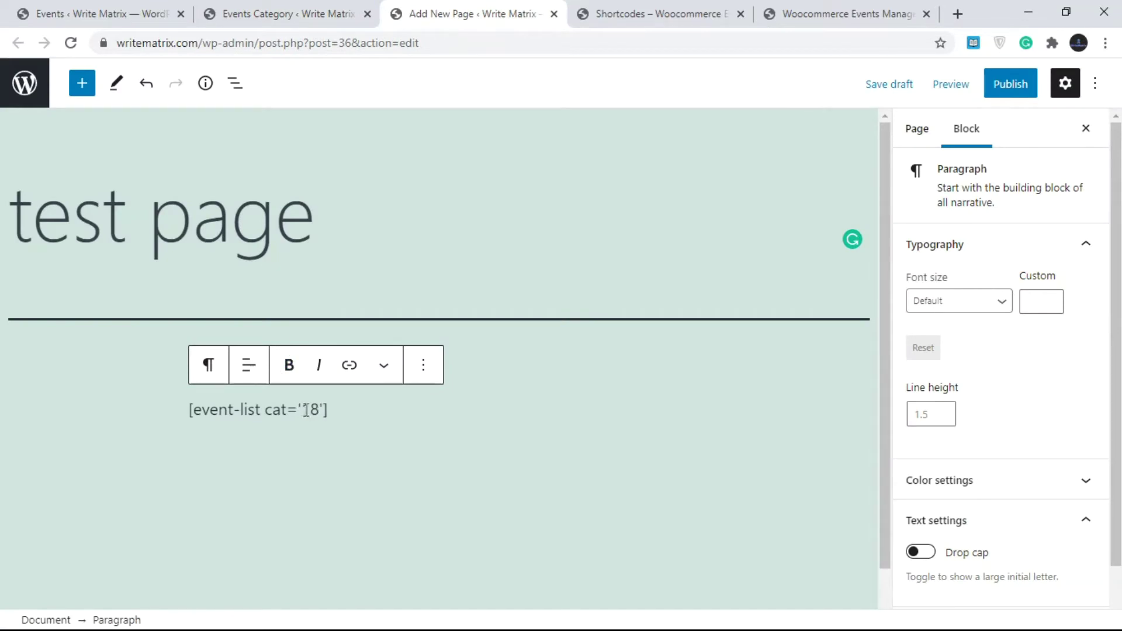
left_click(970, 86)
Step: Preview the test page in a new tab and scroll through the Offline Events cards
left_click(777, 239)
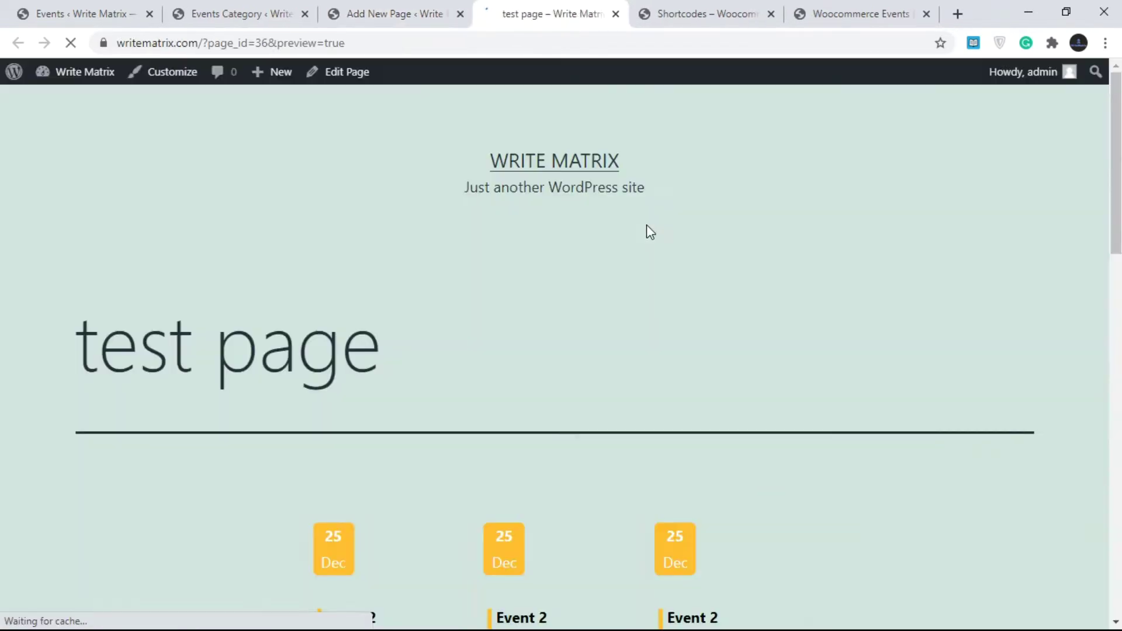
scroll(1056, 199, "down", 2)
scroll(788, 481, "down", 6)
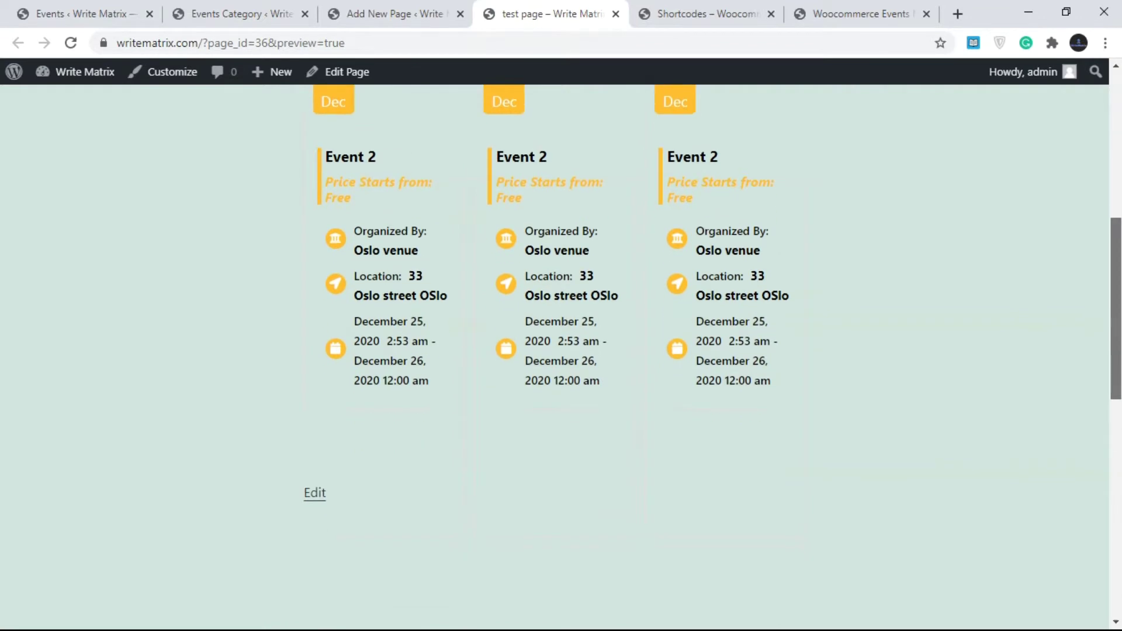
scroll(789, 481, "up", 1)
left_click_drag(787, 453, 616, 379)
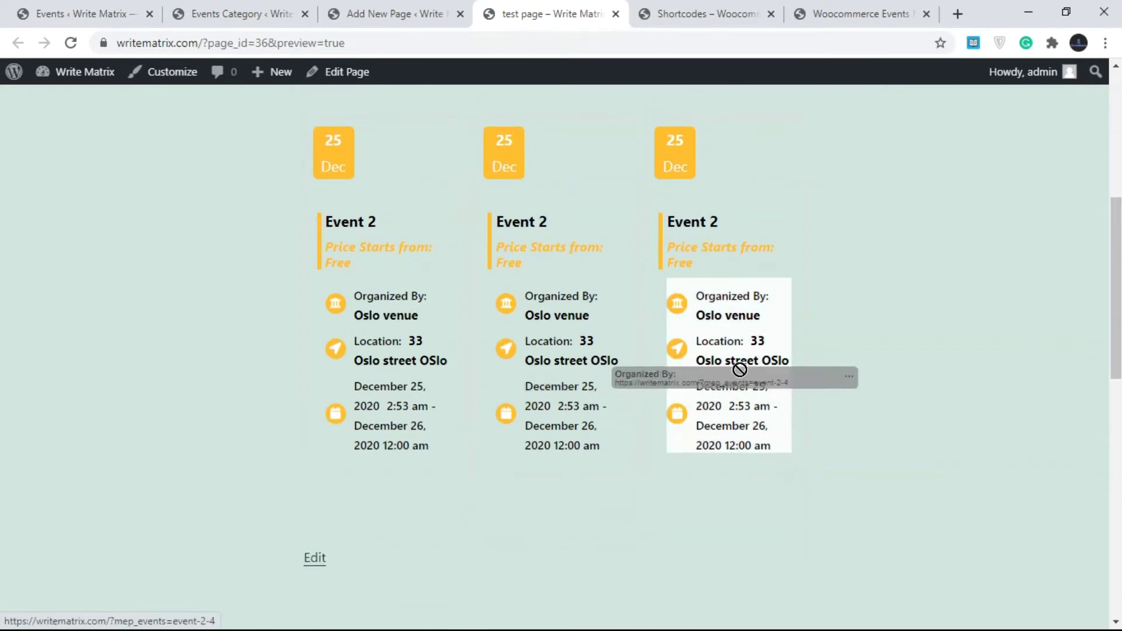
left_click_drag(739, 369, 735, 367)
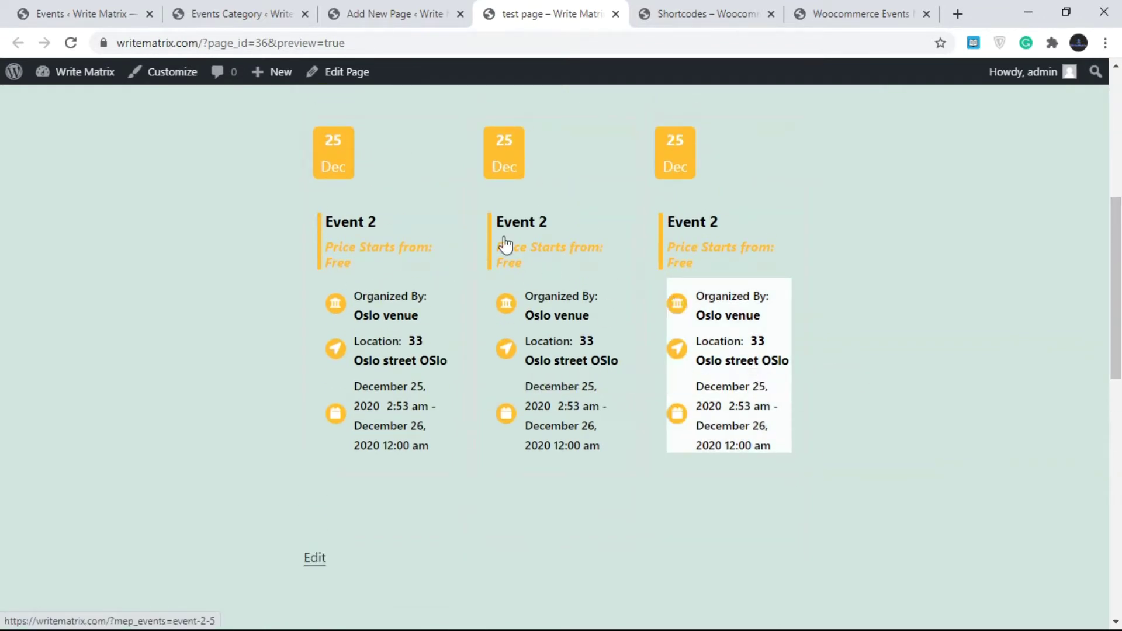
left_click(689, 4)
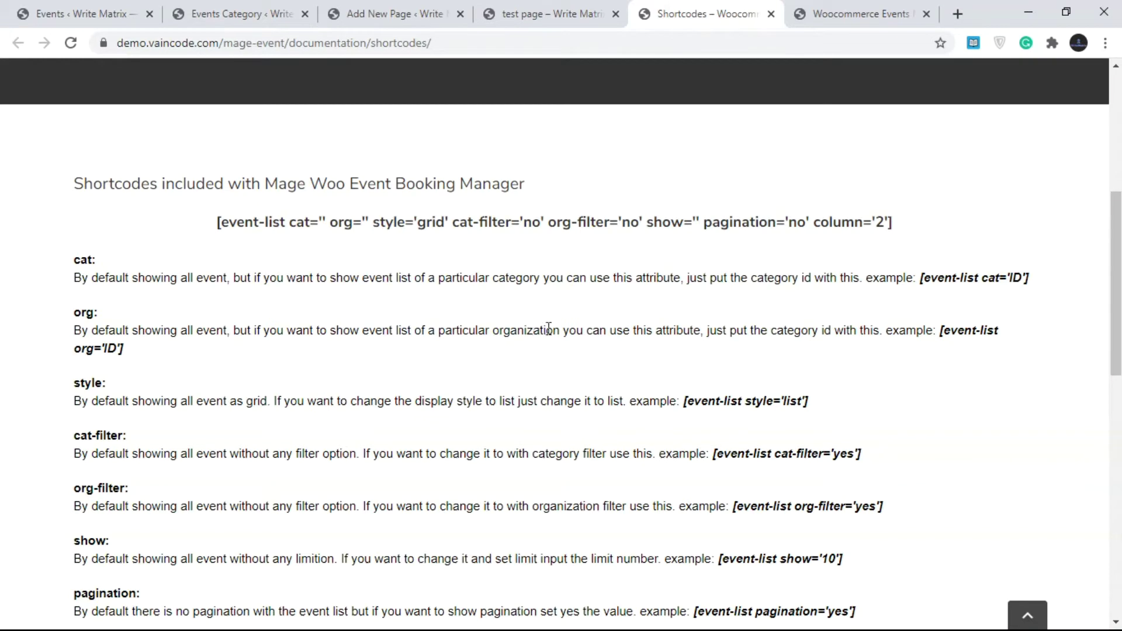
left_click(441, 8)
Step: Find and copy Oslo venue's organizer ID 16 from the Events Organizer list
left_click(260, 12)
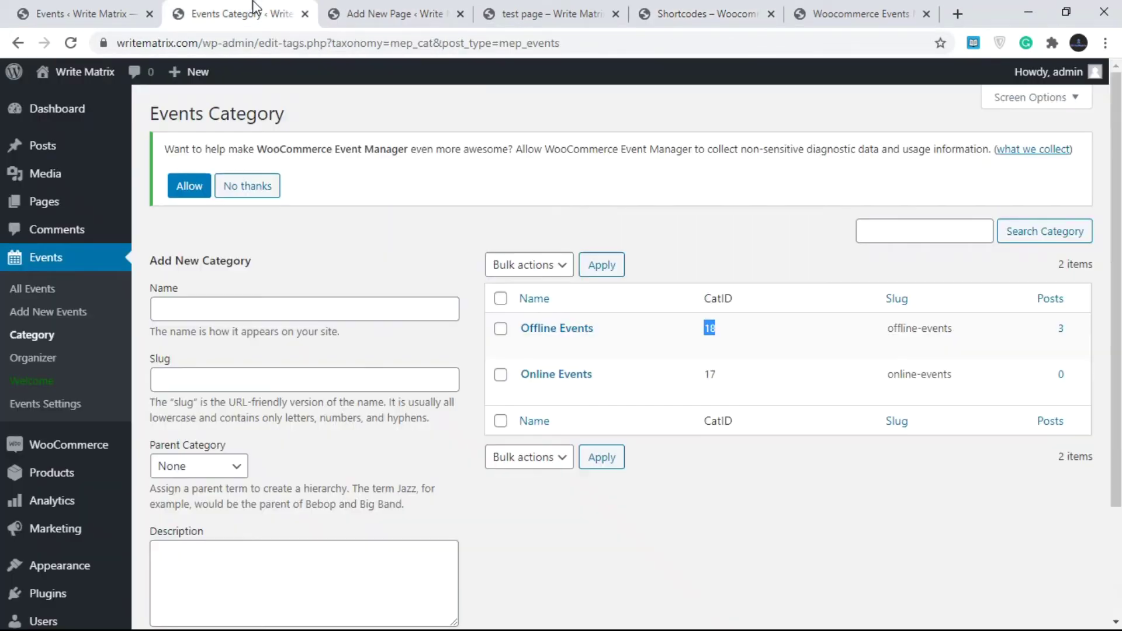
left_click(56, 359)
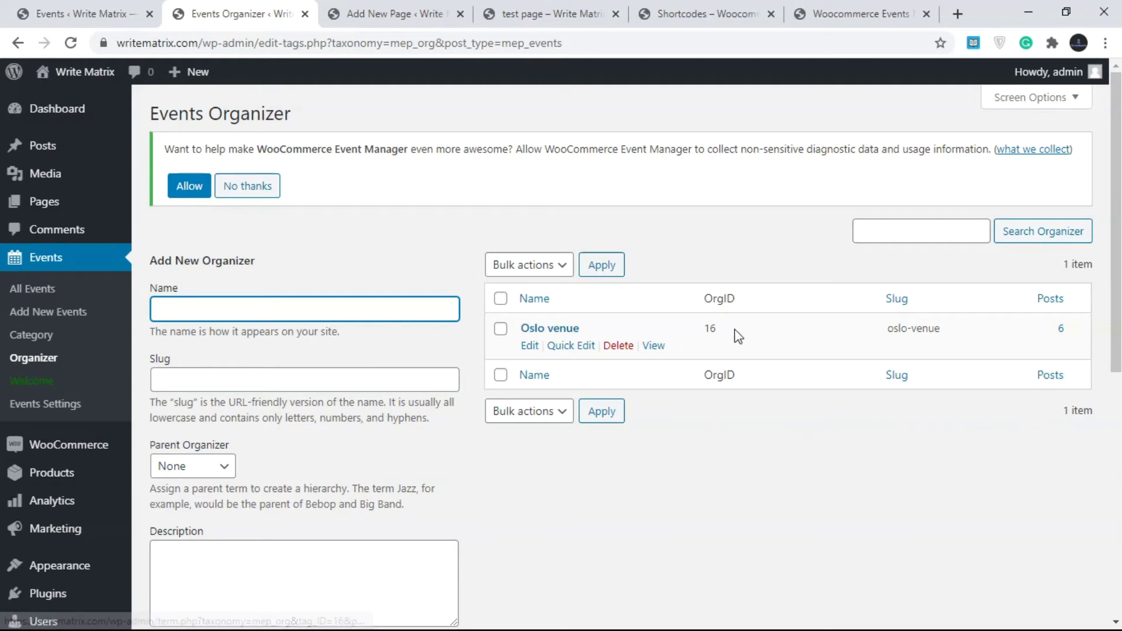
left_click(712, 326)
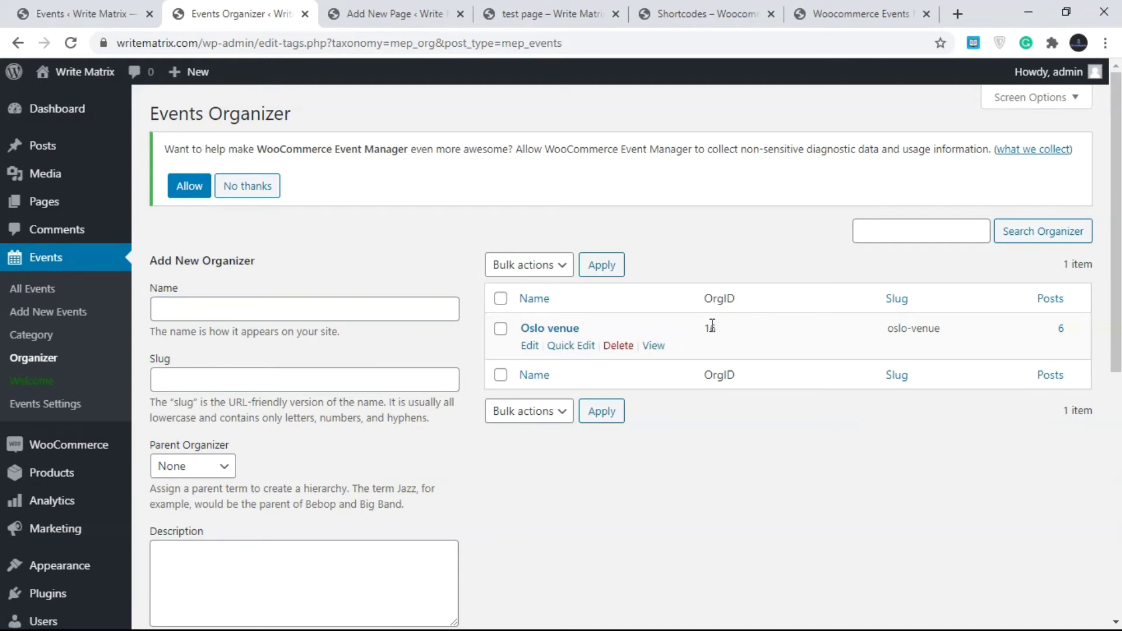
double_click(712, 326)
right_click(714, 327)
Step: Copy OrgID 16 and check the org attribute in the shortcode documentation
left_click(745, 332)
left_click(397, 13)
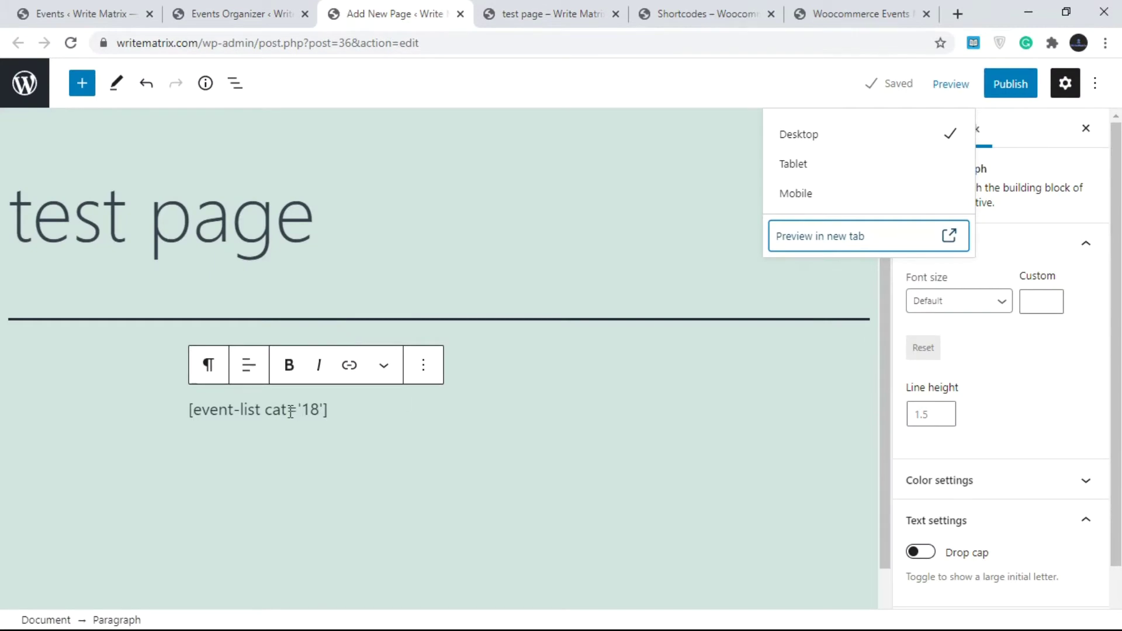
left_click_drag(291, 411, 265, 411)
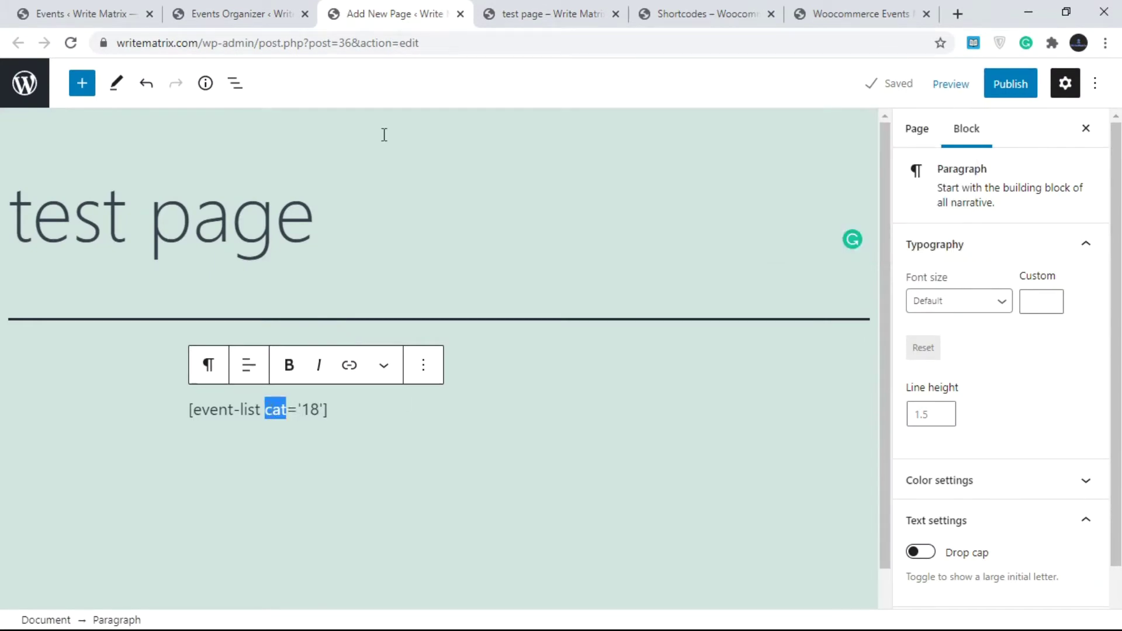
left_click(520, 10)
left_click(737, 7)
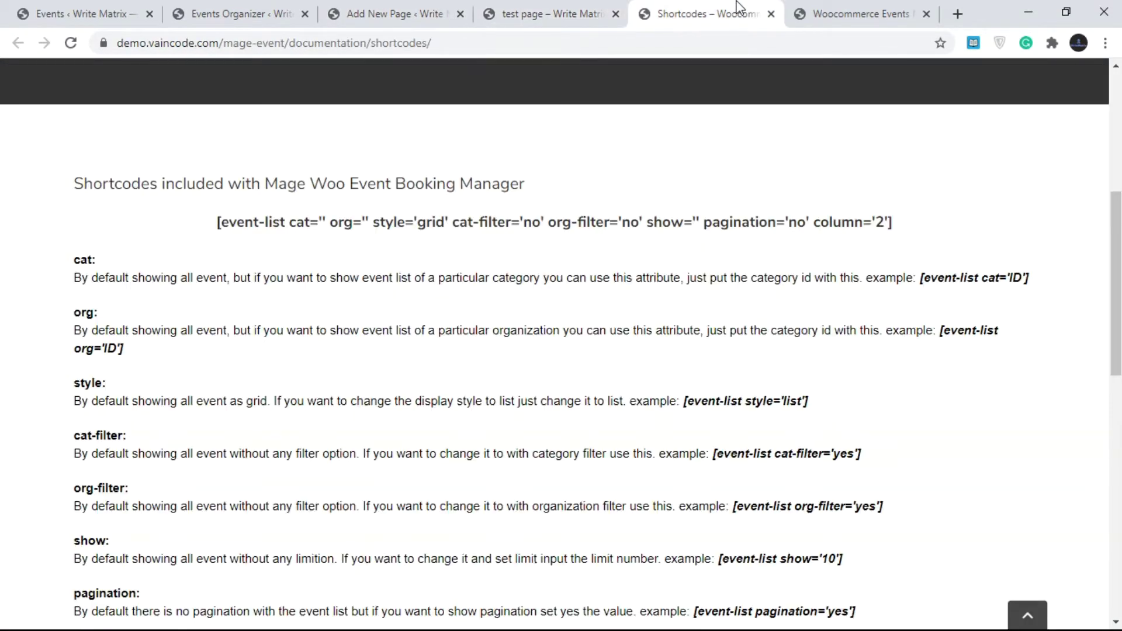
left_click(397, 12)
Step: Change the shortcode to [event-list org='16'] and preview the page in a new tab
type("o")
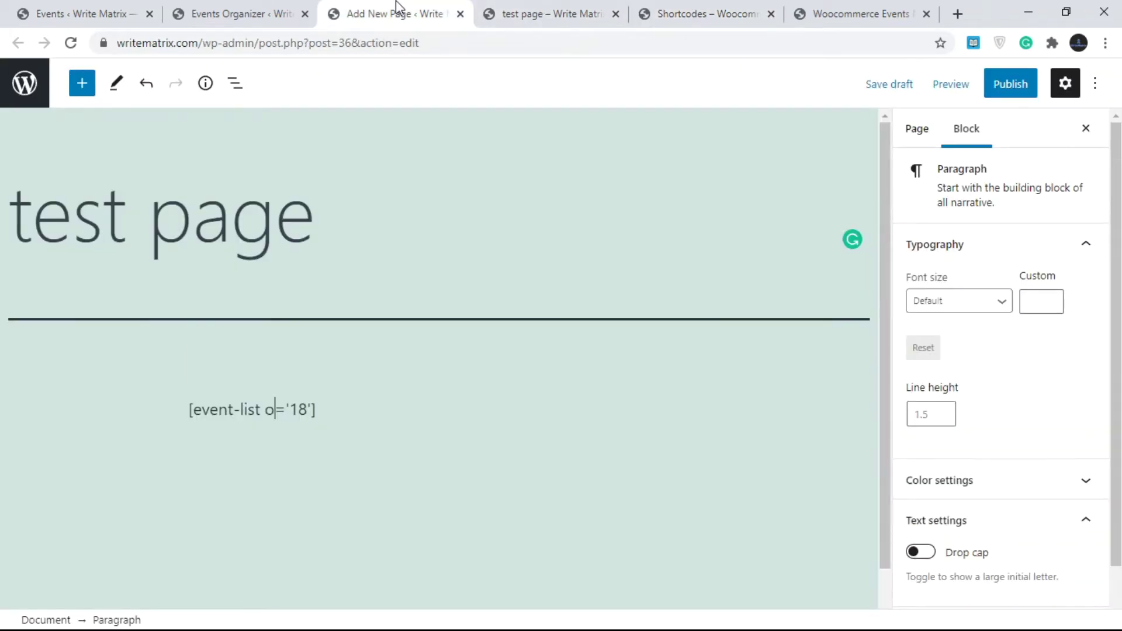
type("rg")
key("Right")
key("Right")
key("shift+Right")
key("shift+Right")
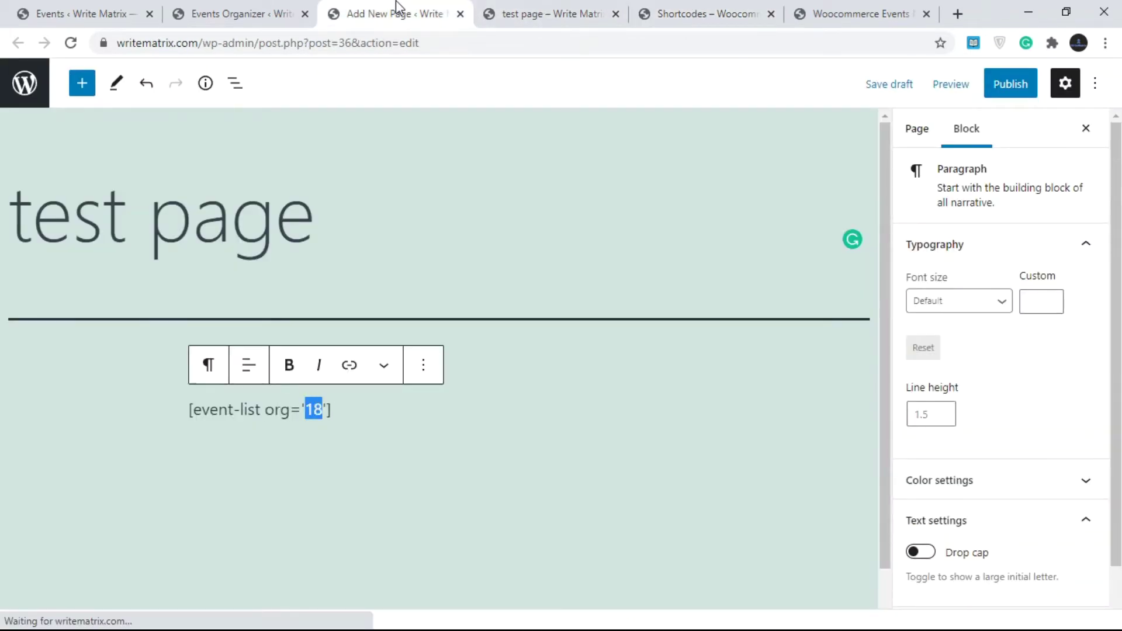
type("16")
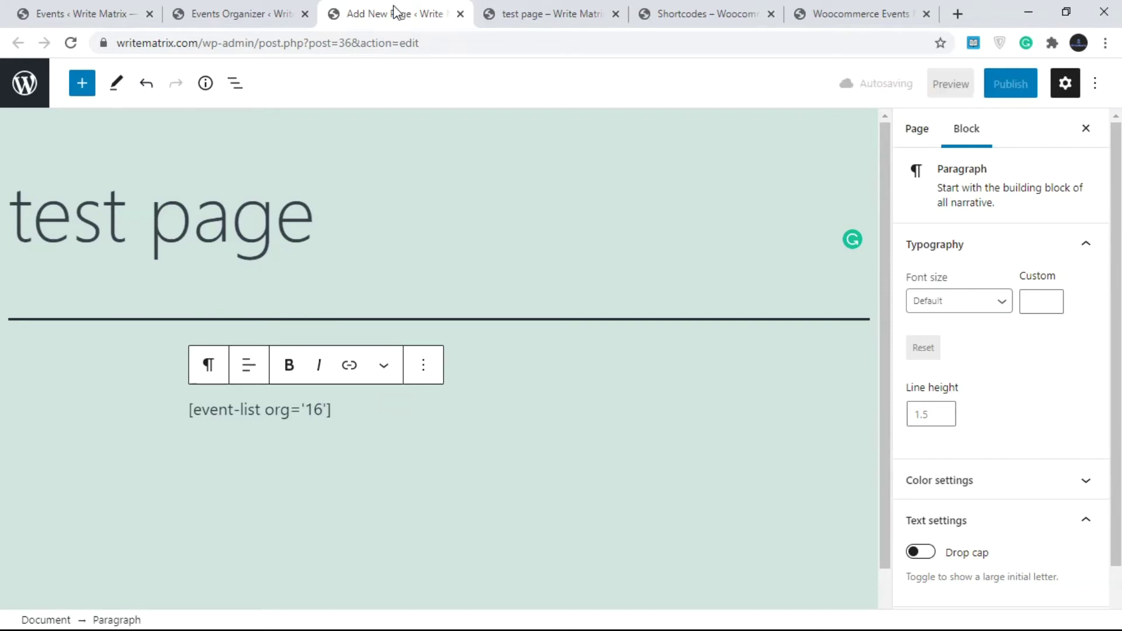
left_click(958, 88)
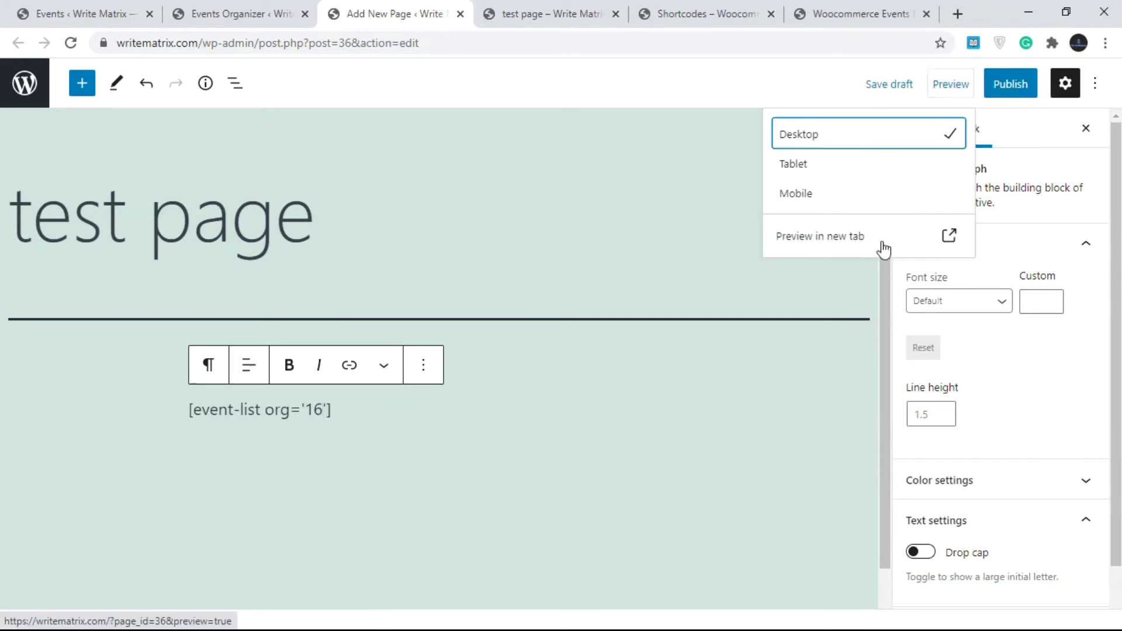
left_click(866, 250)
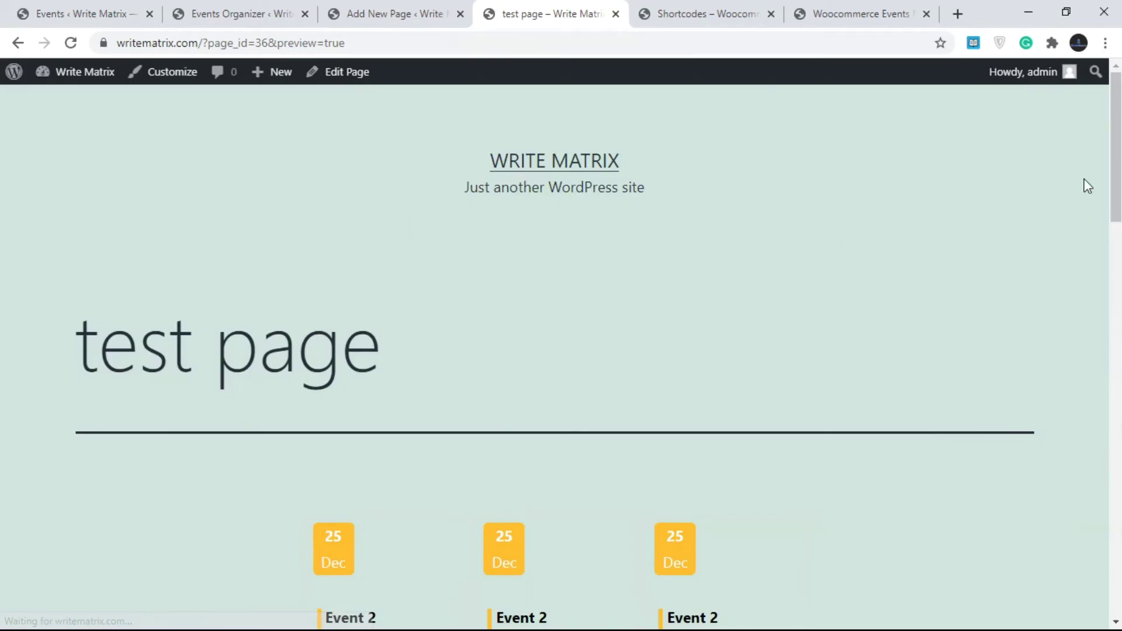
Step: Scroll through the preview's rows of Oslo venue Event 2 cards
scroll(704, 350, "down", 10)
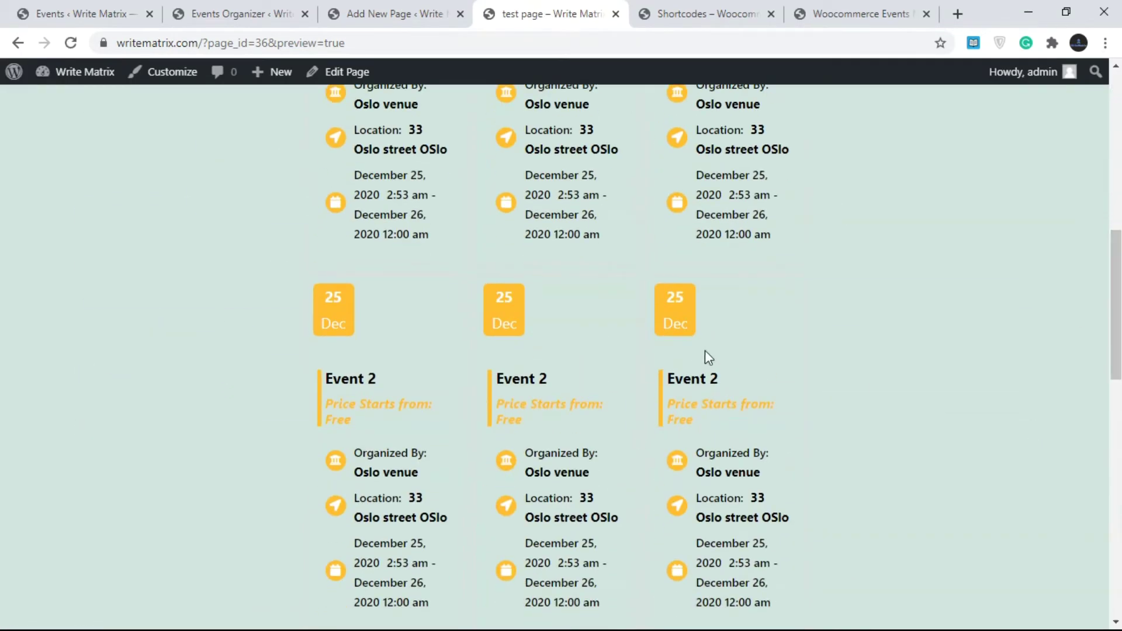
mouse_move(1119, 279)
left_mouse_down()
mouse_move(1119, 344)
mouse_move(1119, 286)
left_mouse_up()
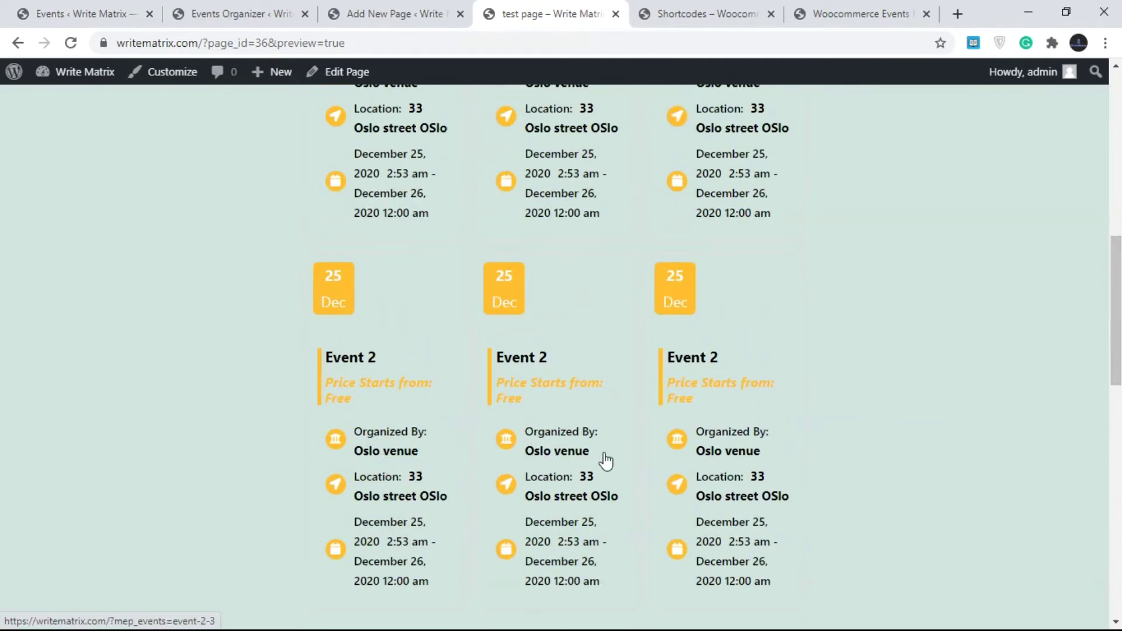
scroll(691, 315, "up", 3)
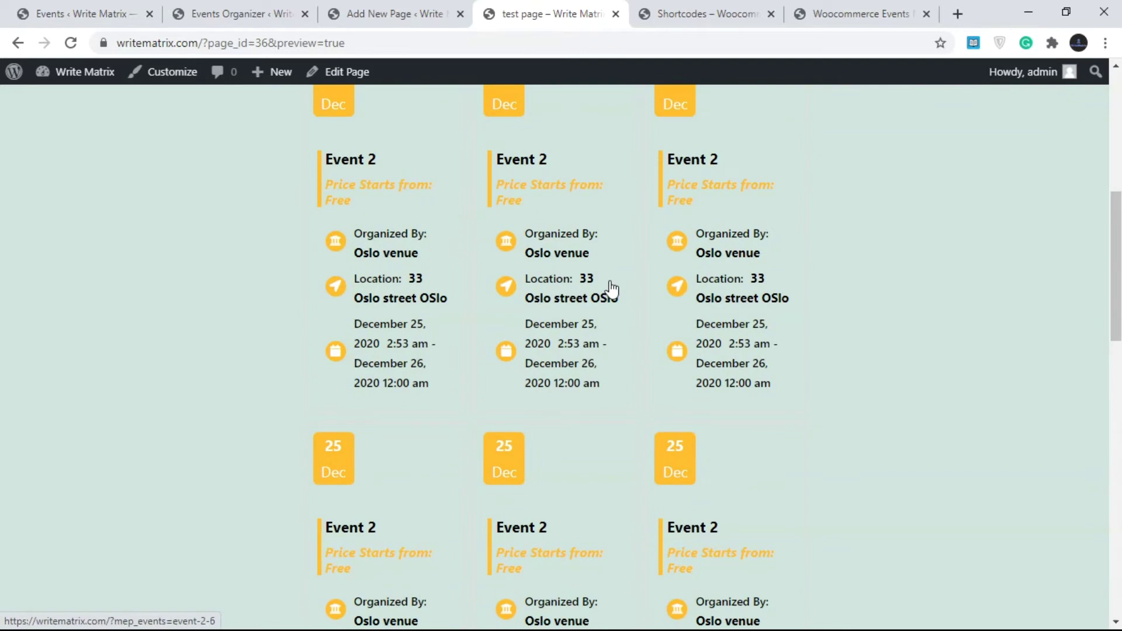
Step: Reread the cat and org entries and select the style='list' example in the documentation
left_click(688, 13)
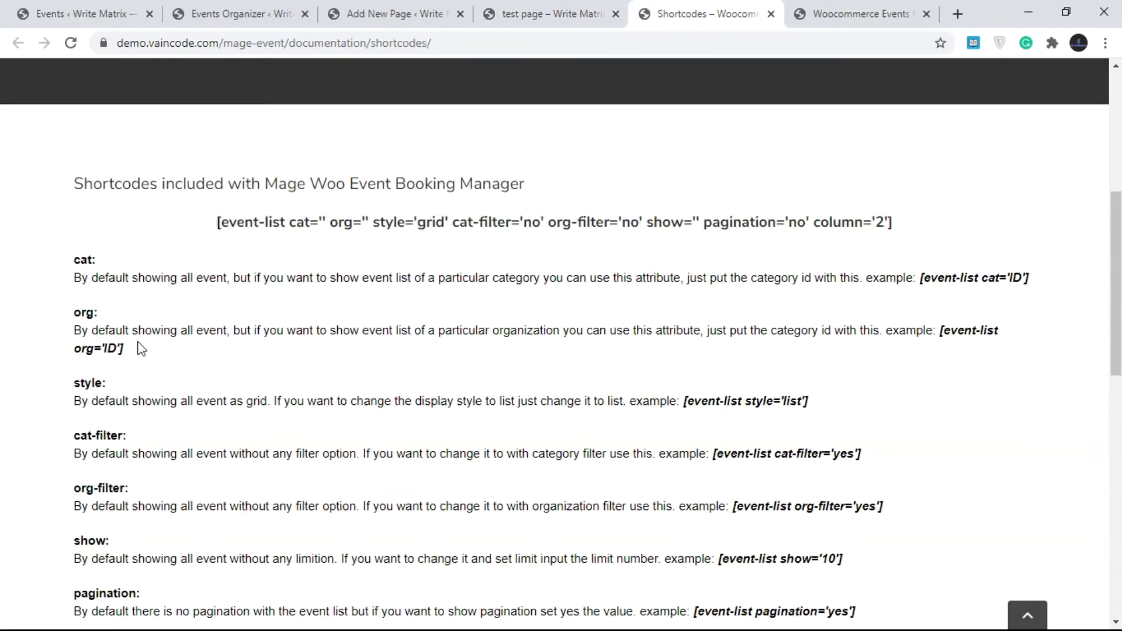
left_click_drag(140, 359, 76, 260)
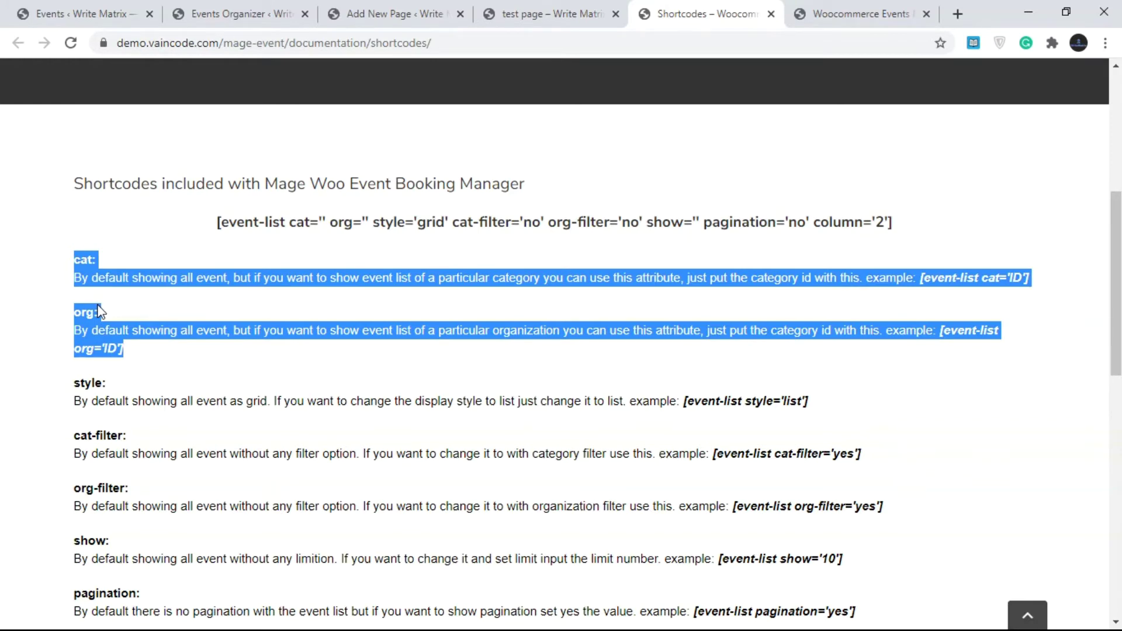
left_click(189, 298)
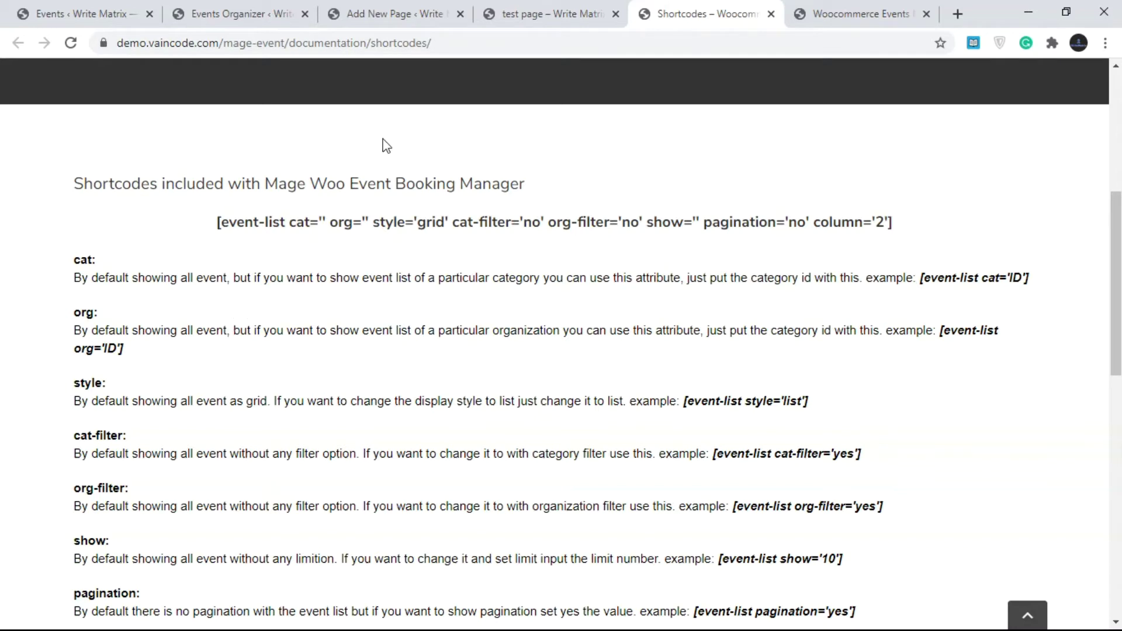
left_click(544, 13)
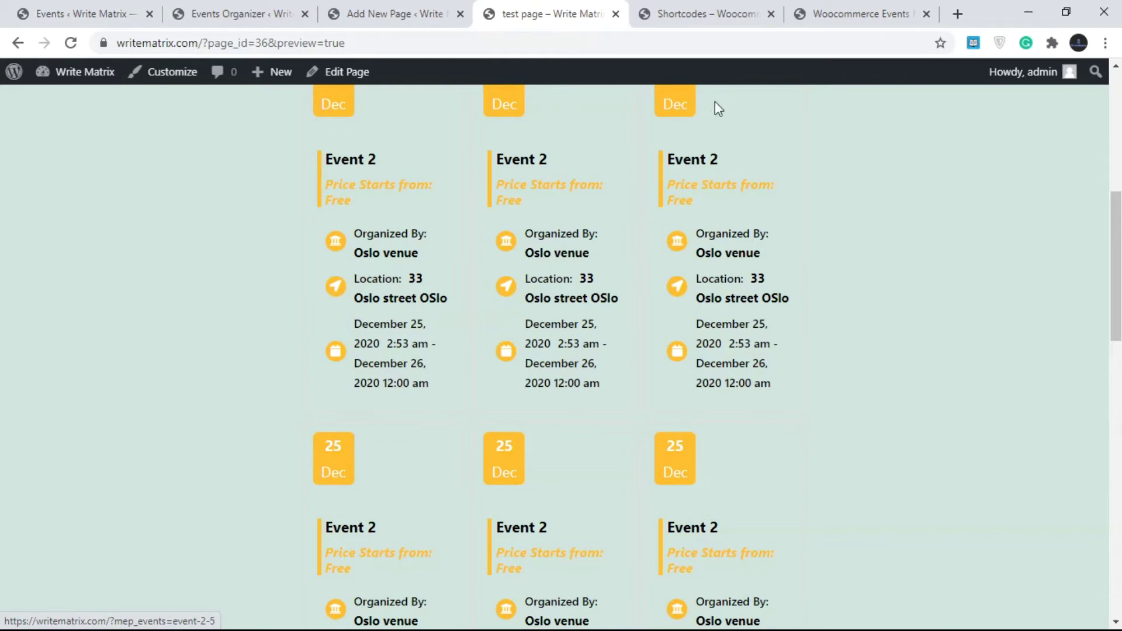
left_click(708, 9)
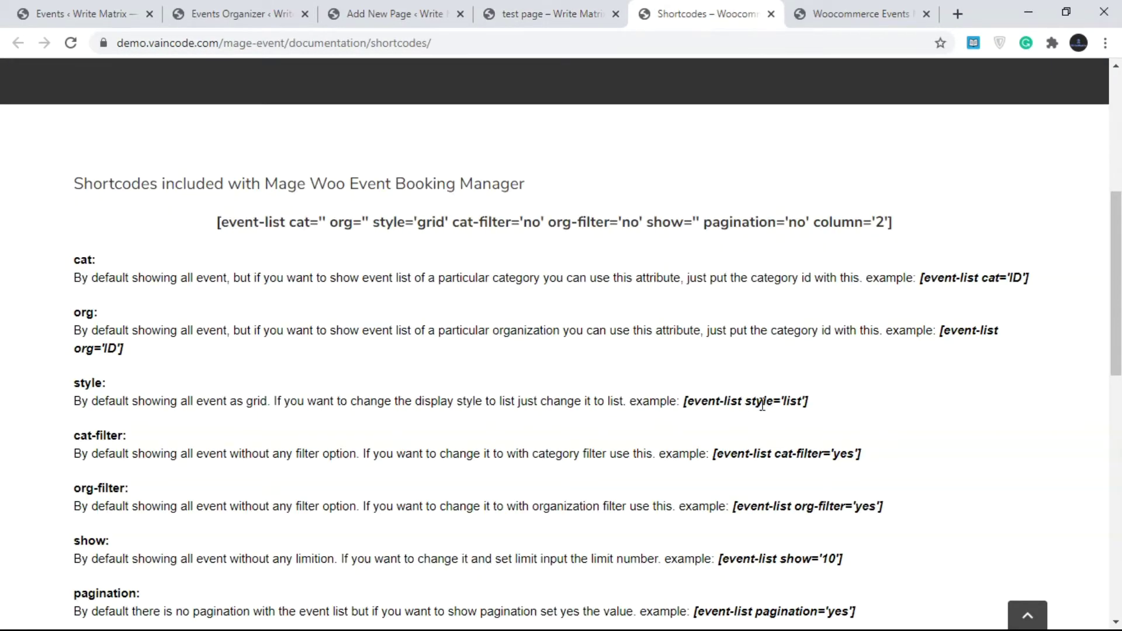
left_click_drag(762, 403, 806, 403)
key("ctrl+c")
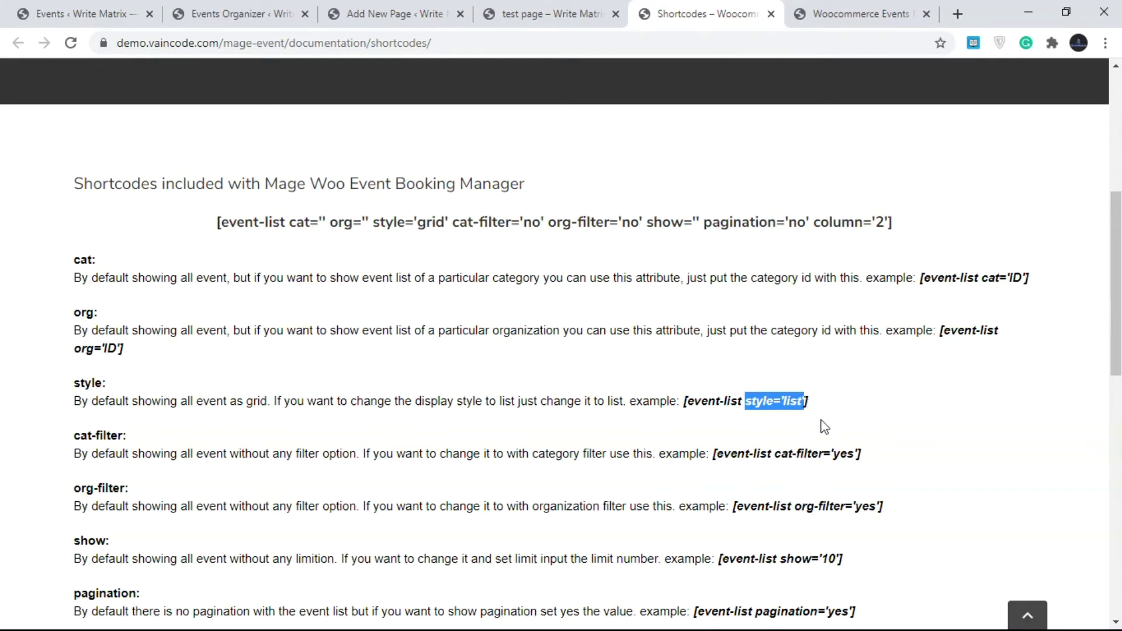
left_click(451, 11)
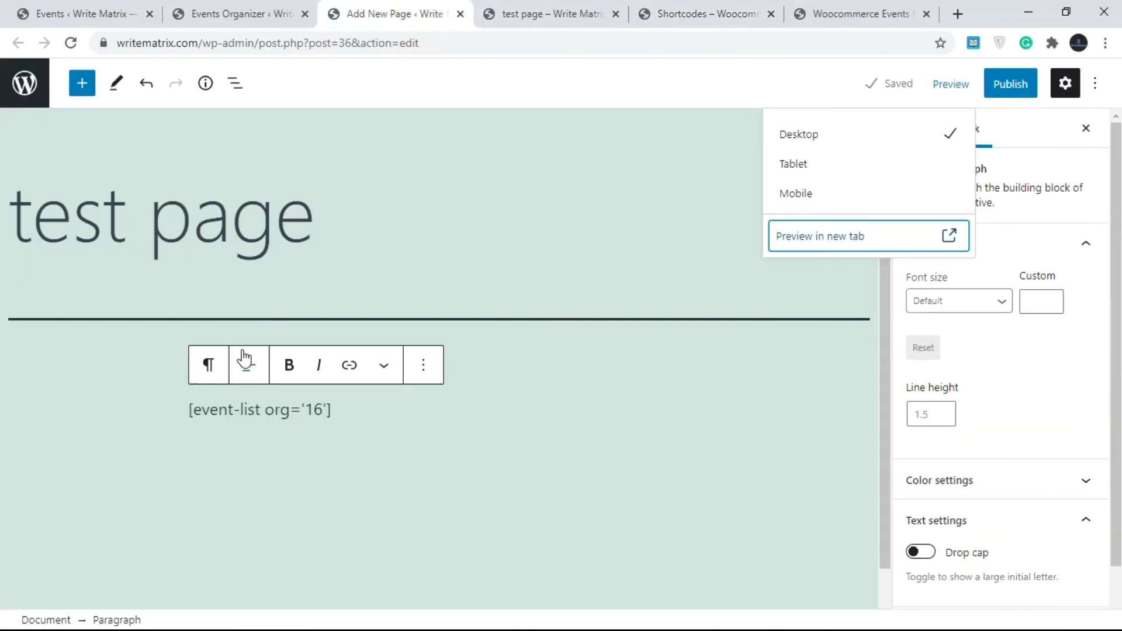
Step: Replace org='16' with style='list' in the event-list shortcode and preview the page in a new tab
left_click_drag(265, 410, 337, 416)
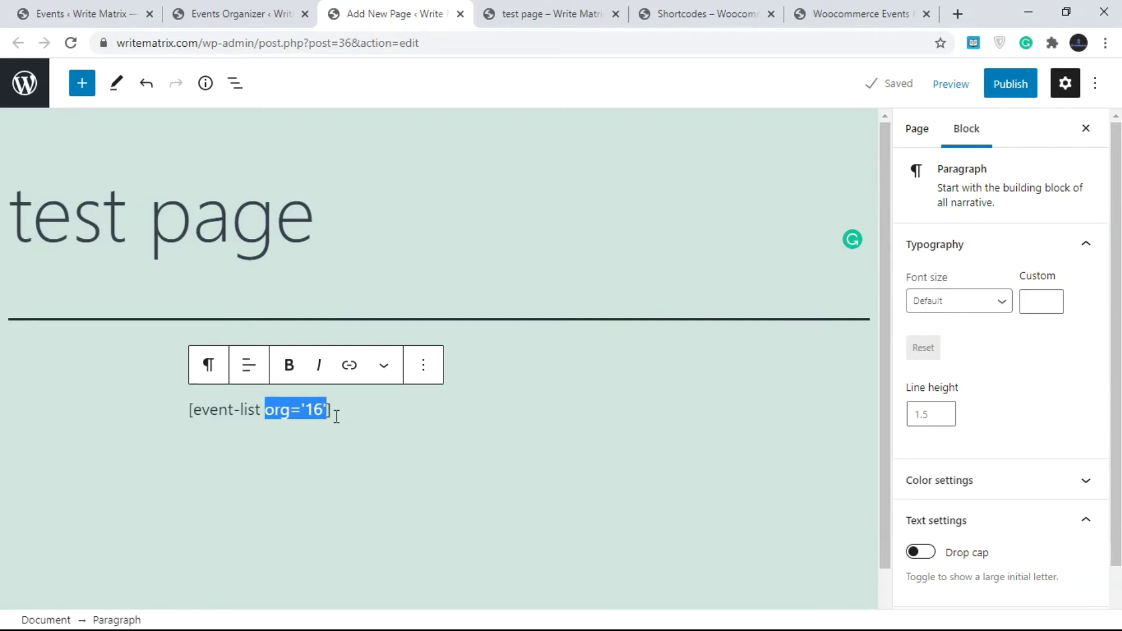
key("ctrl+v")
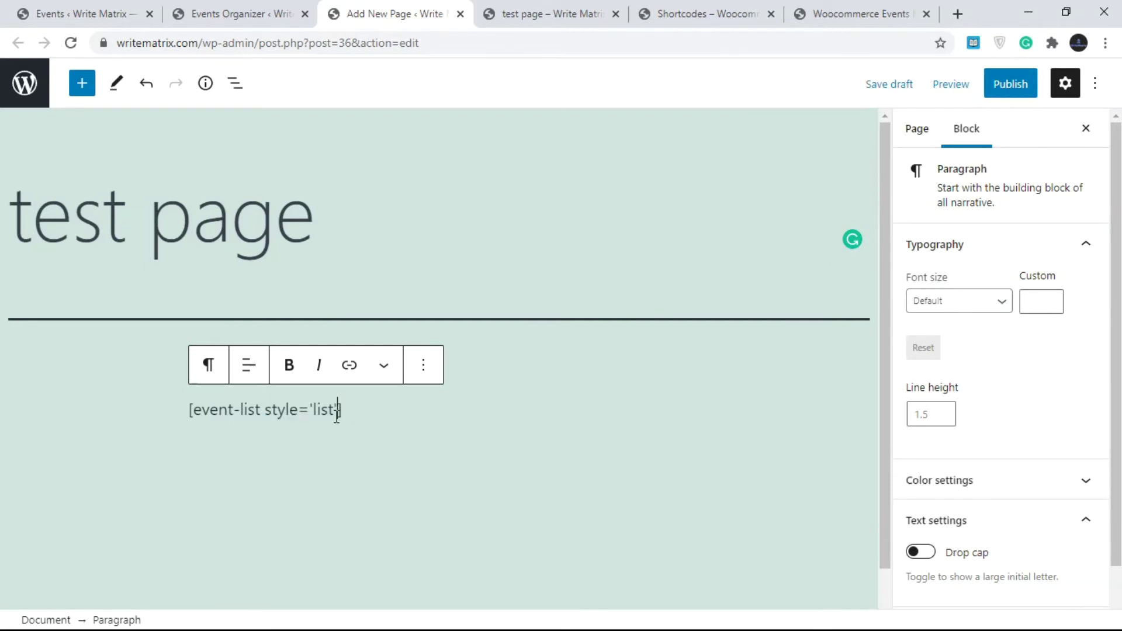
left_click(971, 94)
left_click(859, 246)
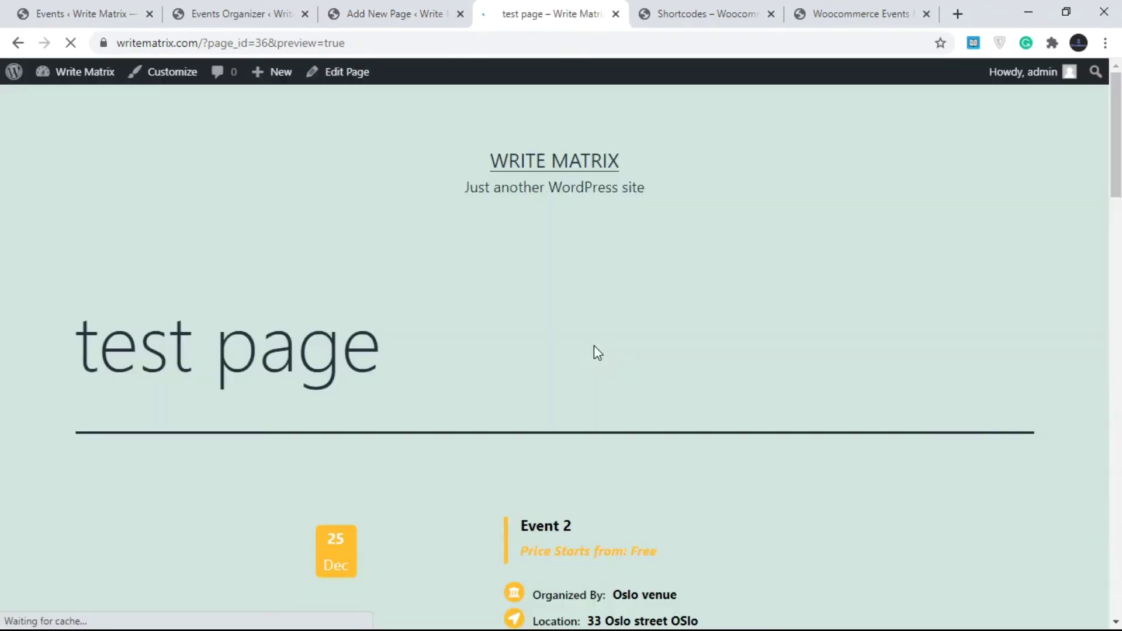
Step: Scroll the preview's single-column Event 2 listings, then go back to the shortcode documentation
left_click_drag(1115, 135, 1115, 218)
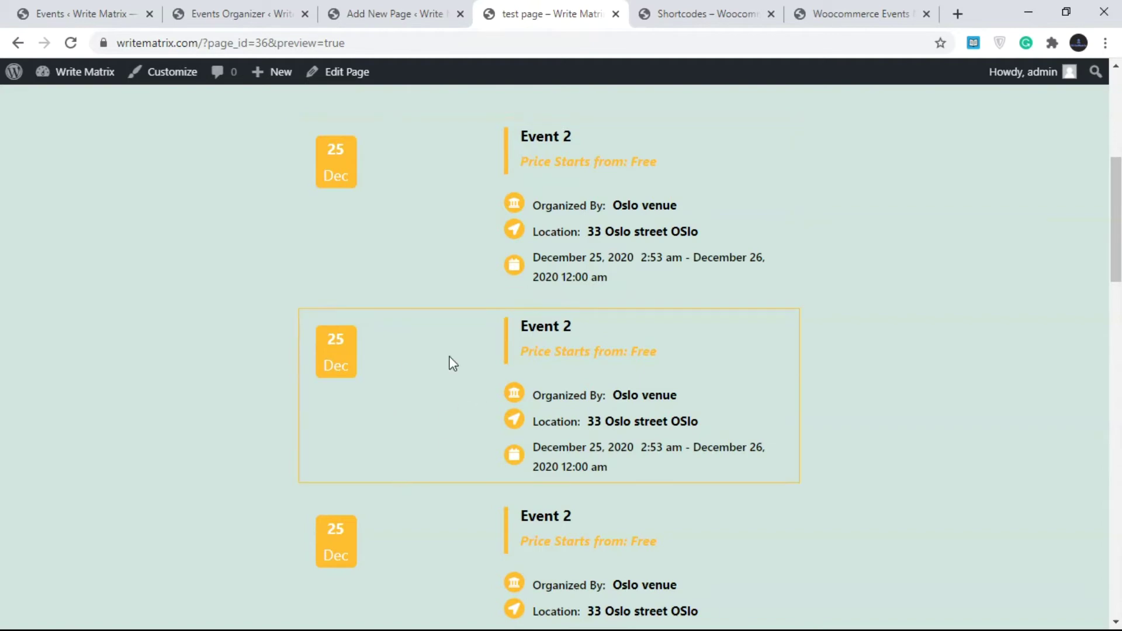
left_click_drag(1117, 268, 1085, 210)
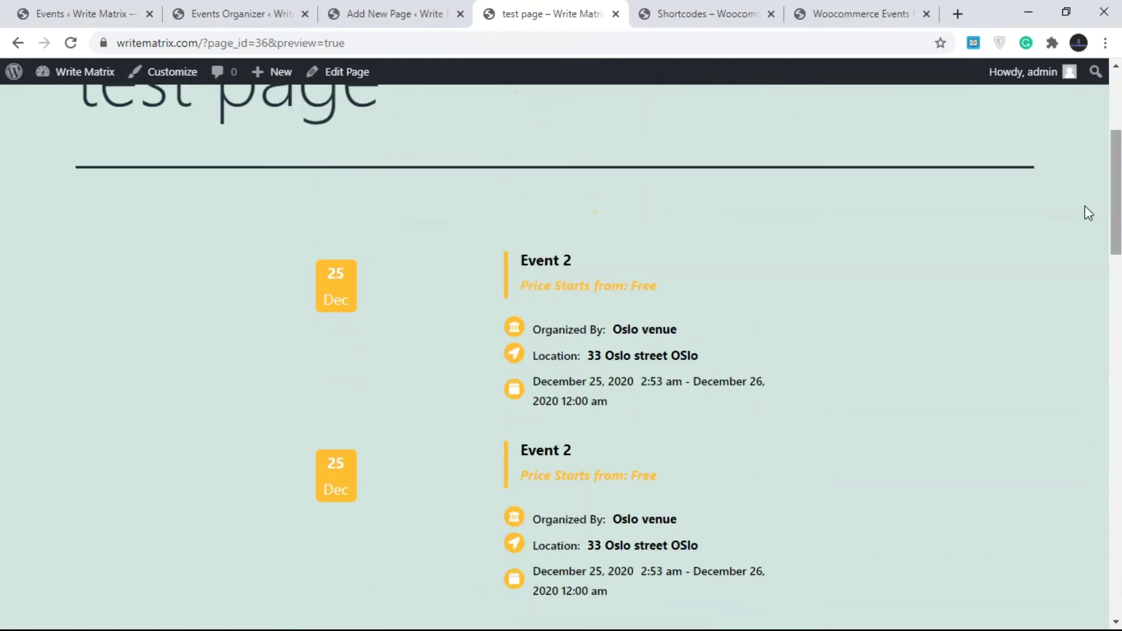
left_click(723, 7)
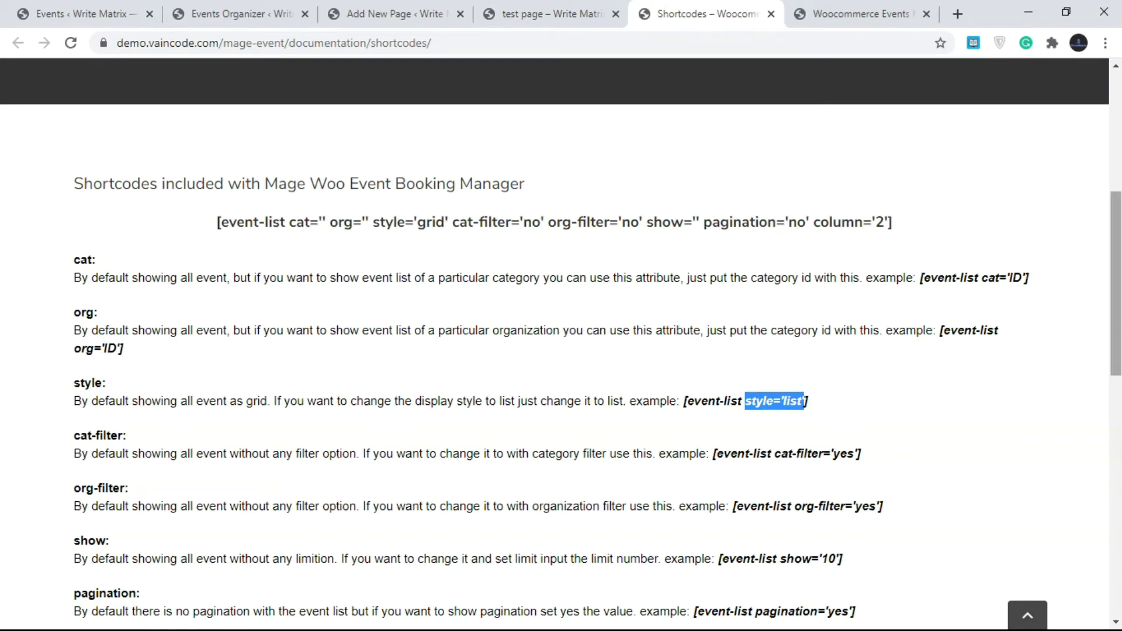
Step: Scroll to the shortcode attribute descriptions and clear the earlier style='list' highlight
left_click_drag(1116, 292, 1116, 349)
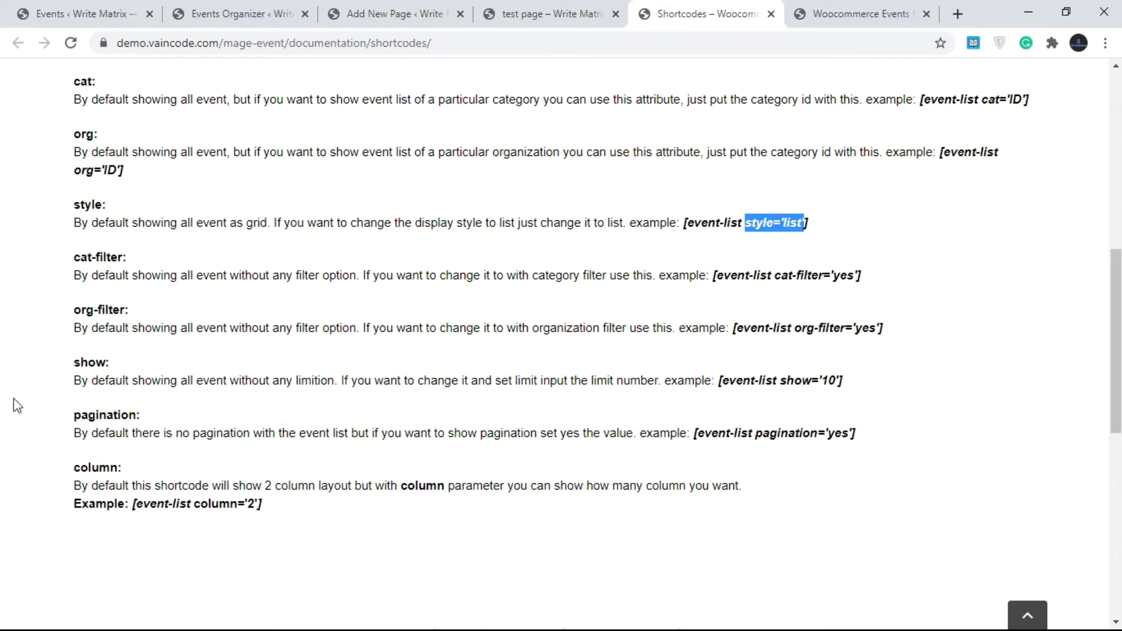
mouse_move(1116, 351)
left_mouse_down()
mouse_move(1116, 289)
mouse_move(1116, 367)
mouse_move(1116, 295)
mouse_move(1116, 347)
left_mouse_up()
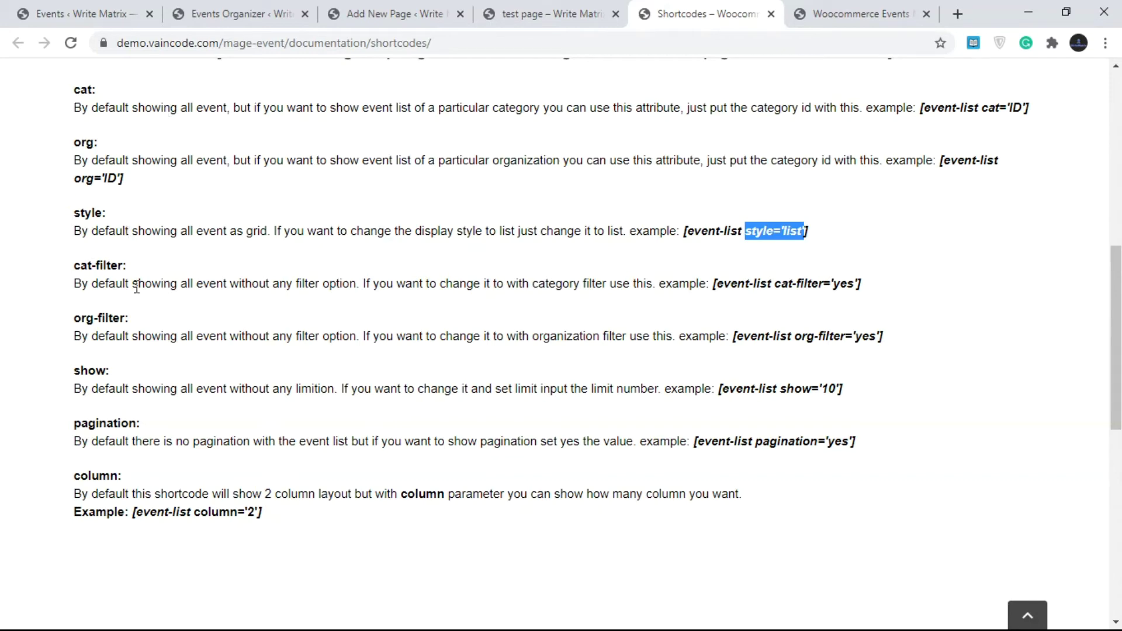
left_click(177, 277)
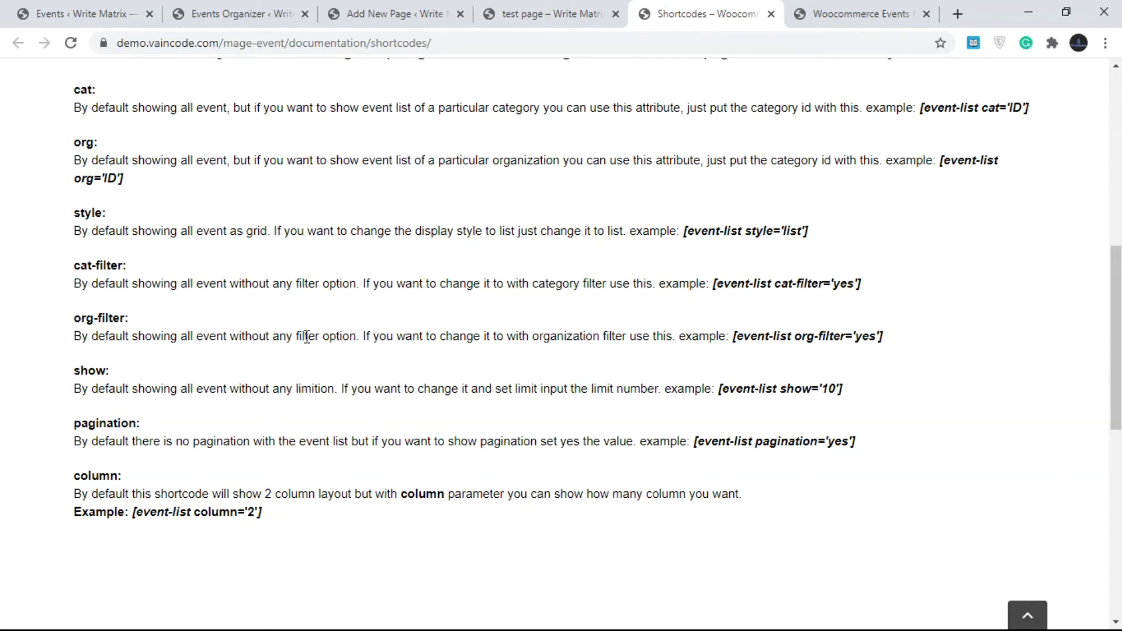
Step: Highlight 'filter option', 'organization filter' and the pagination='yes' example in the documentation
left_click_drag(292, 338, 359, 338)
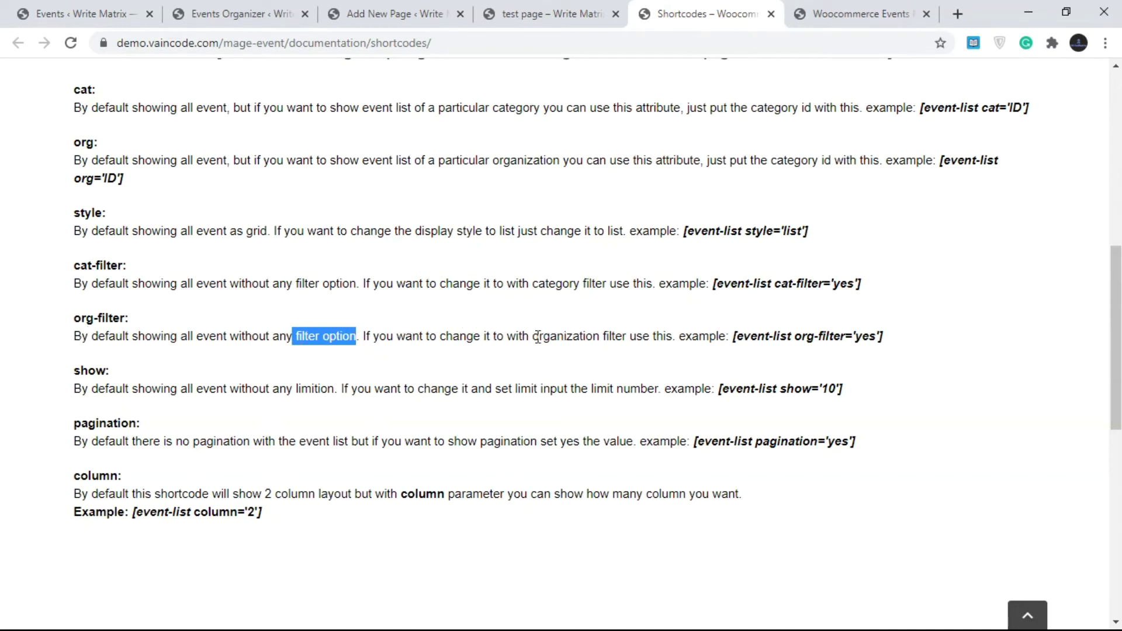
left_click_drag(532, 337, 628, 339)
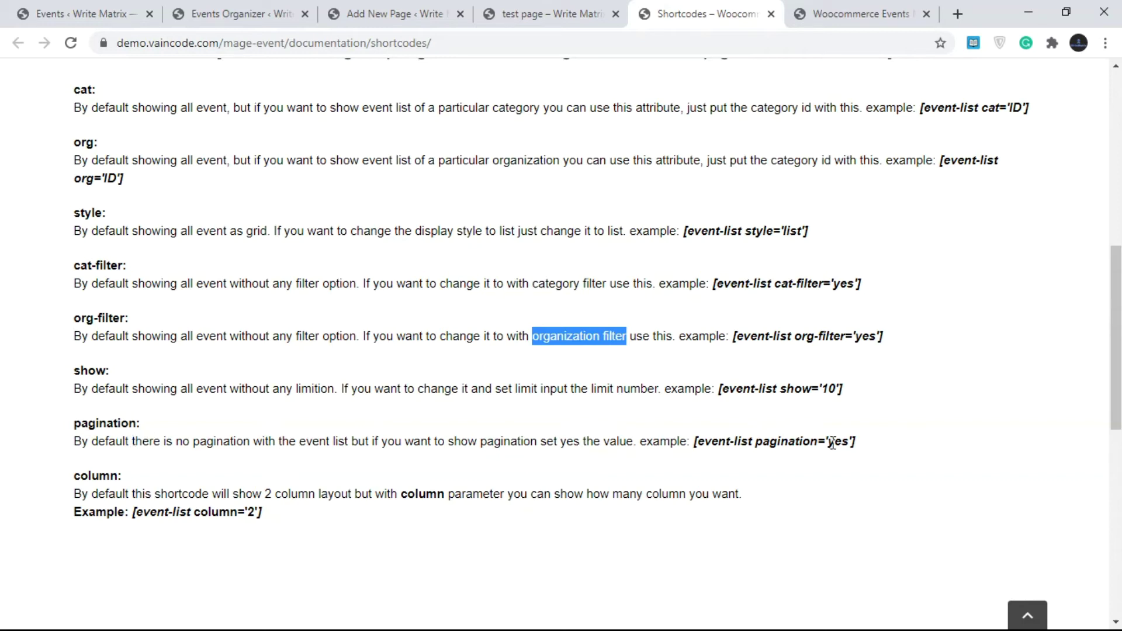
left_click_drag(754, 444, 857, 444)
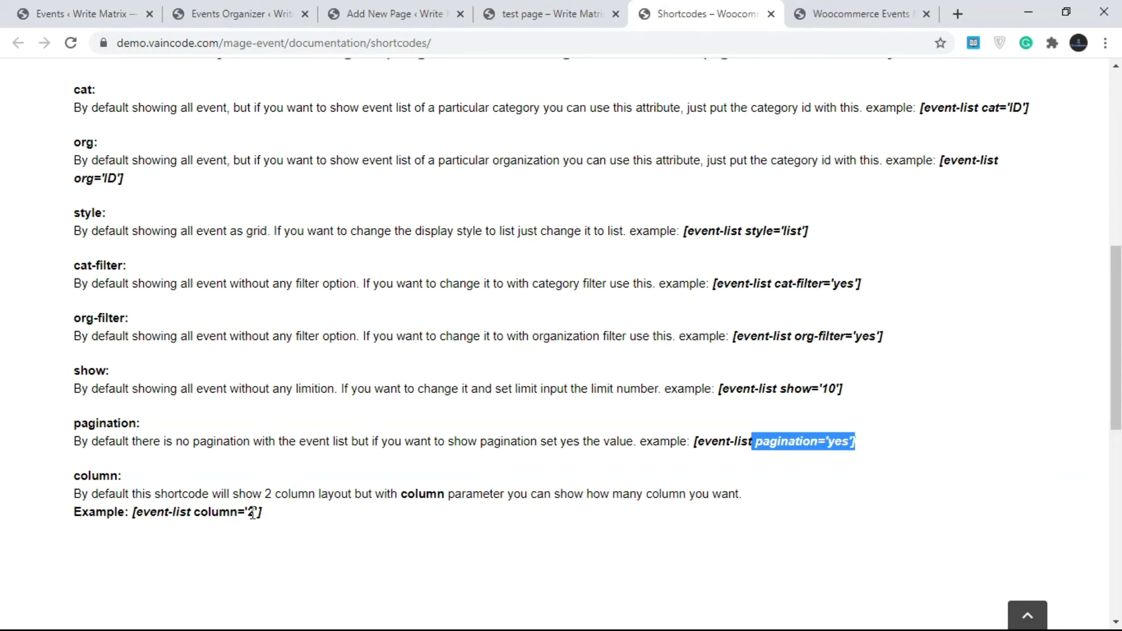
Step: Check the test page preview, then highlight the column count 2 in the documentation example
left_click(555, 13)
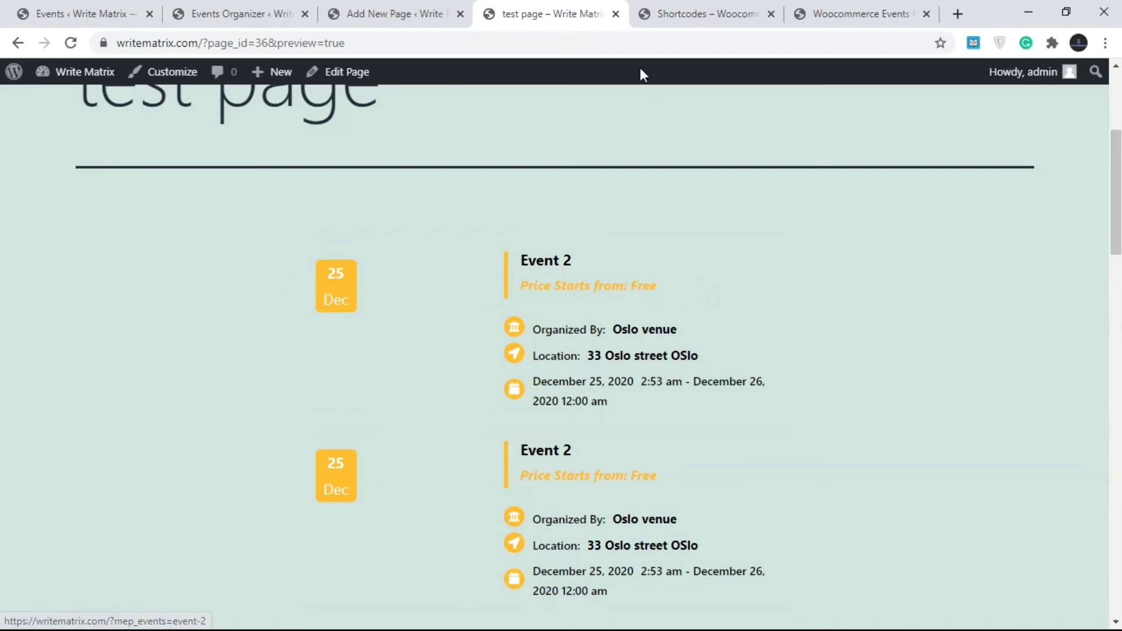
left_click(720, 11)
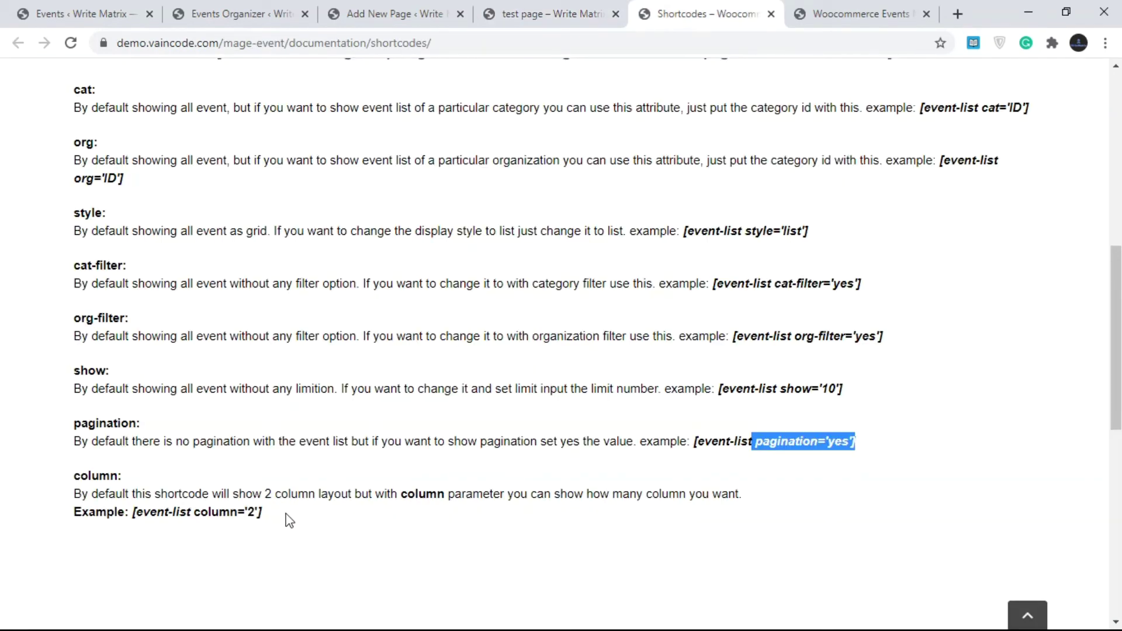
double_click(252, 512)
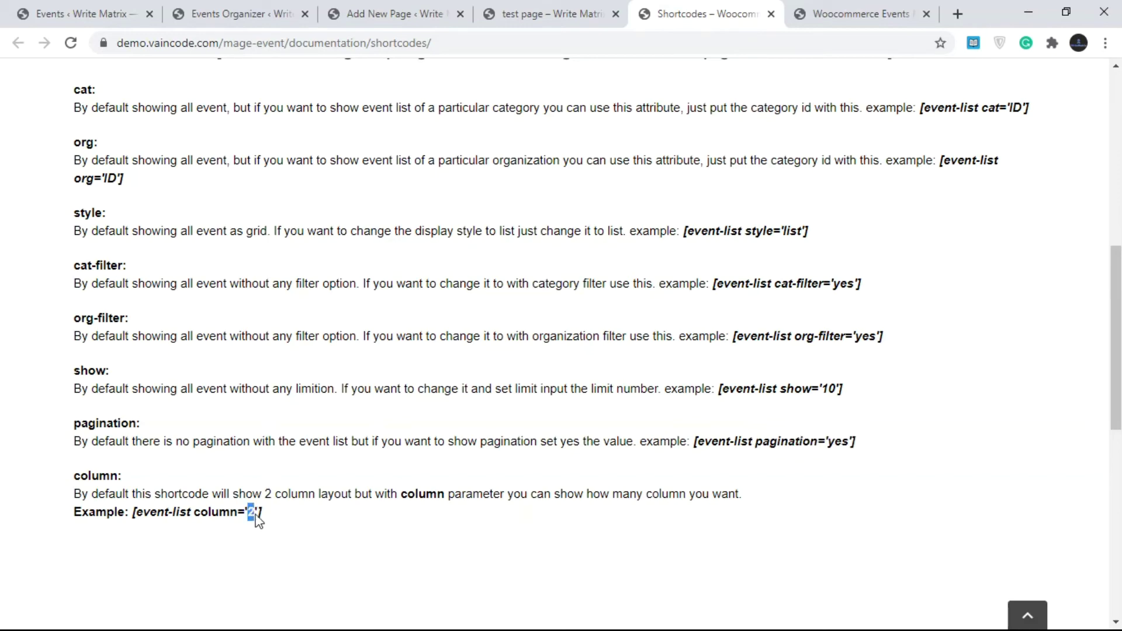
Step: Scroll to the list of 21 shortcodes, highlight style='minimal', and open the demo events page
left_click_drag(1116, 355, 1119, 484)
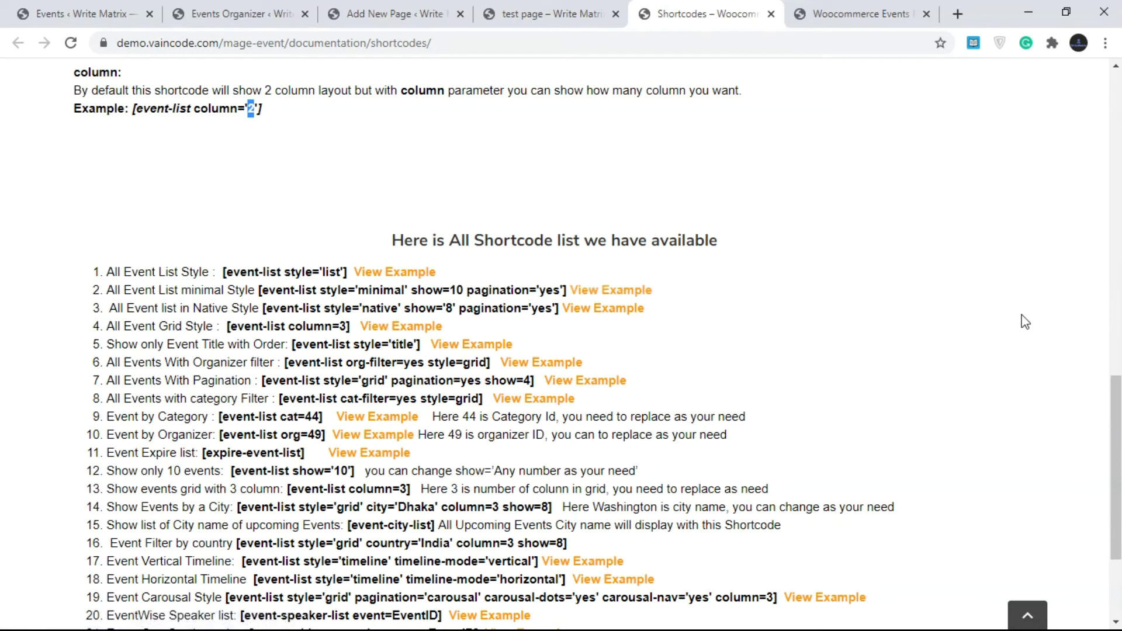
scroll(566, 351, "down", 1)
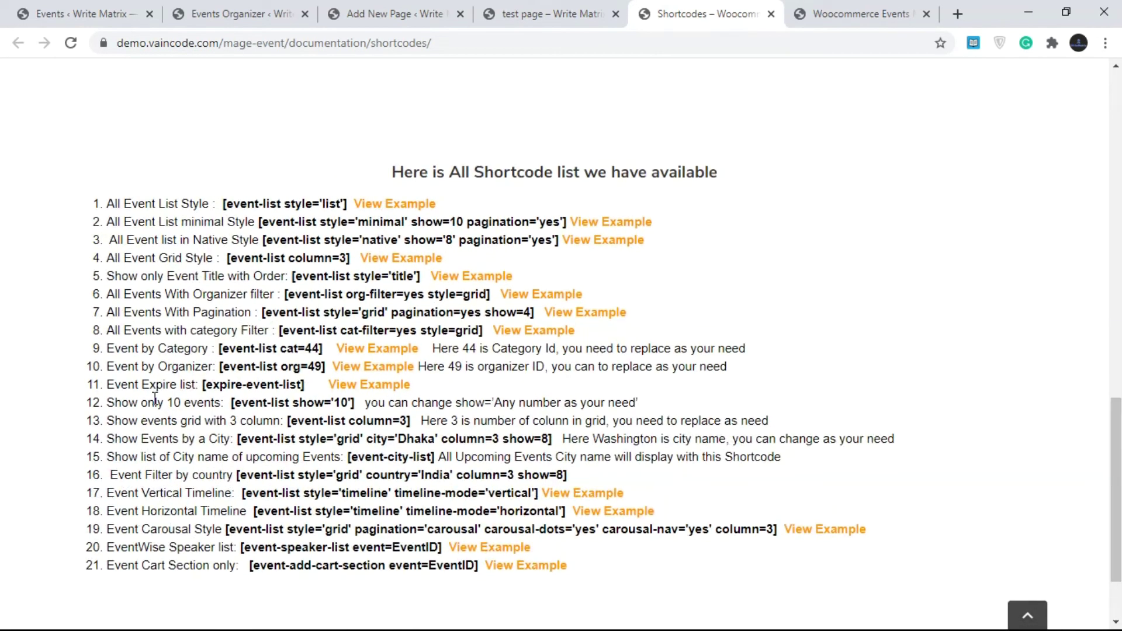
left_click_drag(320, 224, 410, 225)
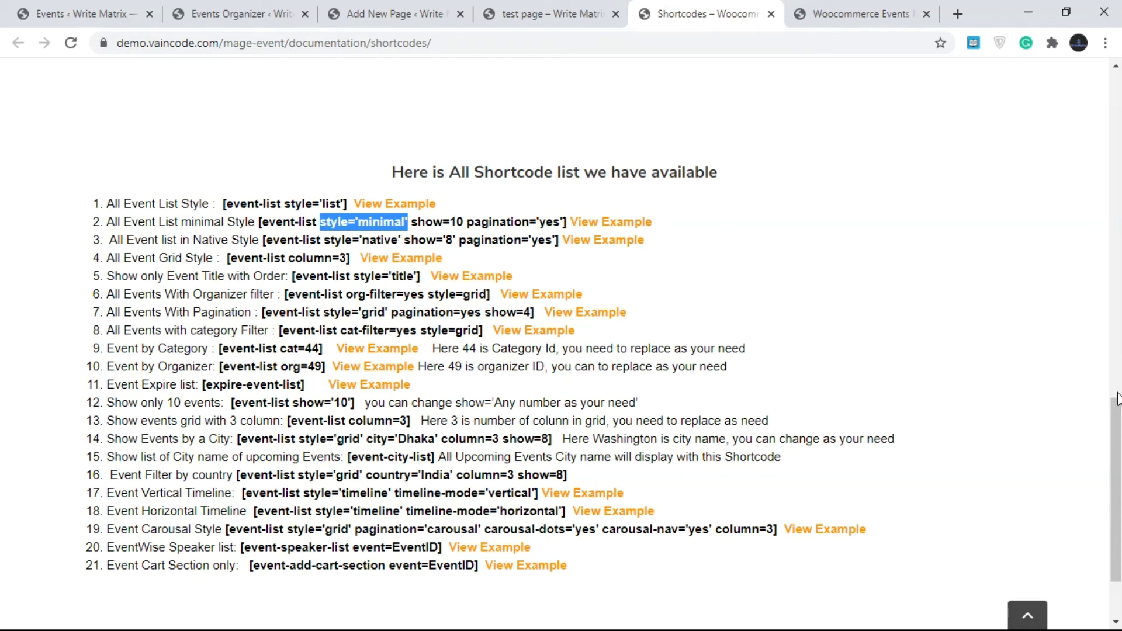
left_click(804, 9)
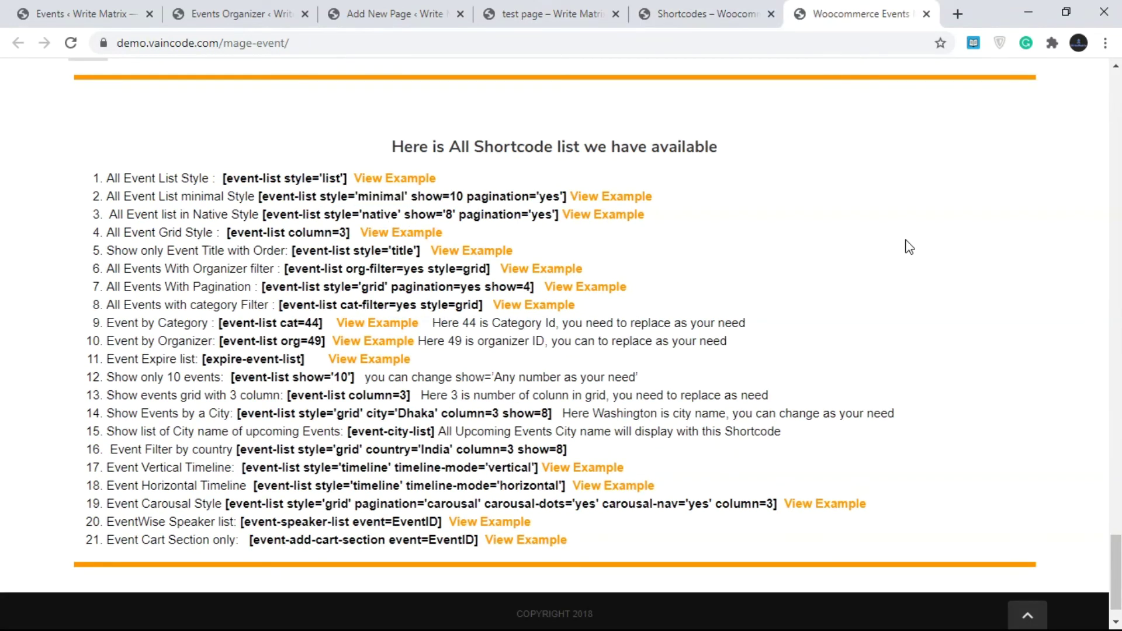
left_click_drag(1116, 570, 1116, 171)
left_click_drag(694, 123, 489, 130)
left_click(489, 130)
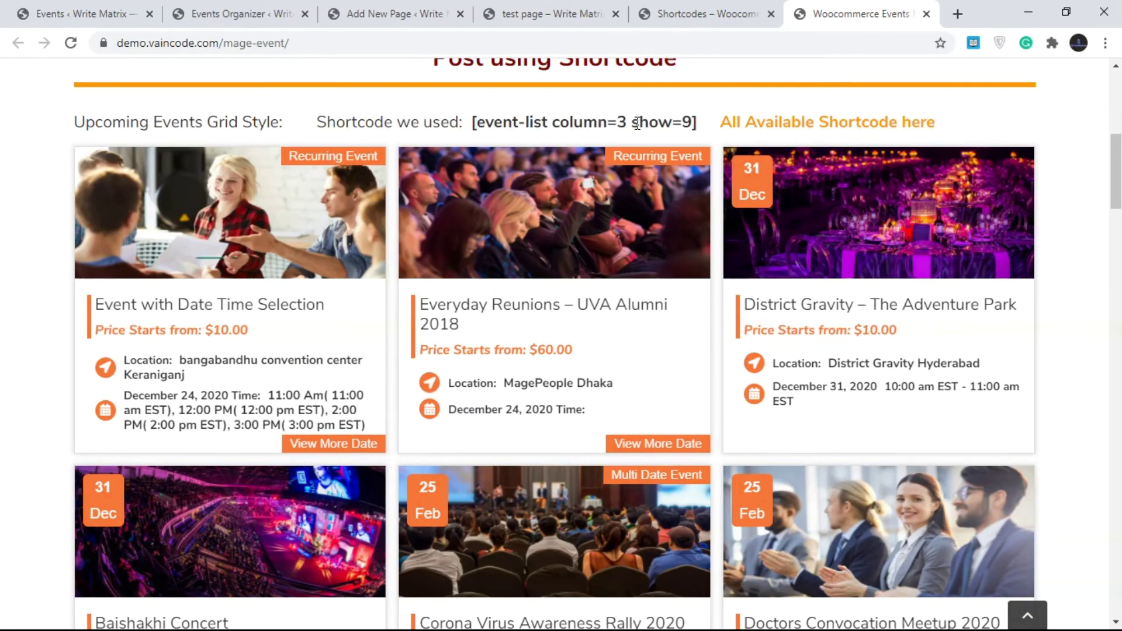
left_click_drag(632, 123, 686, 126)
left_click(697, 121)
left_click_drag(553, 122, 627, 123)
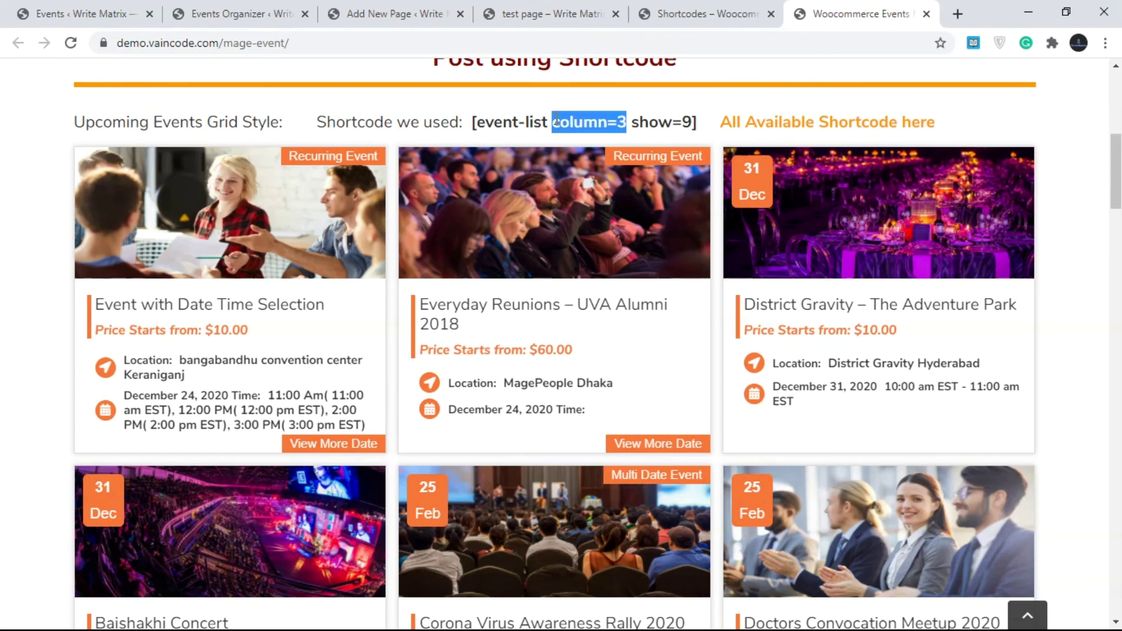
left_click(821, 6)
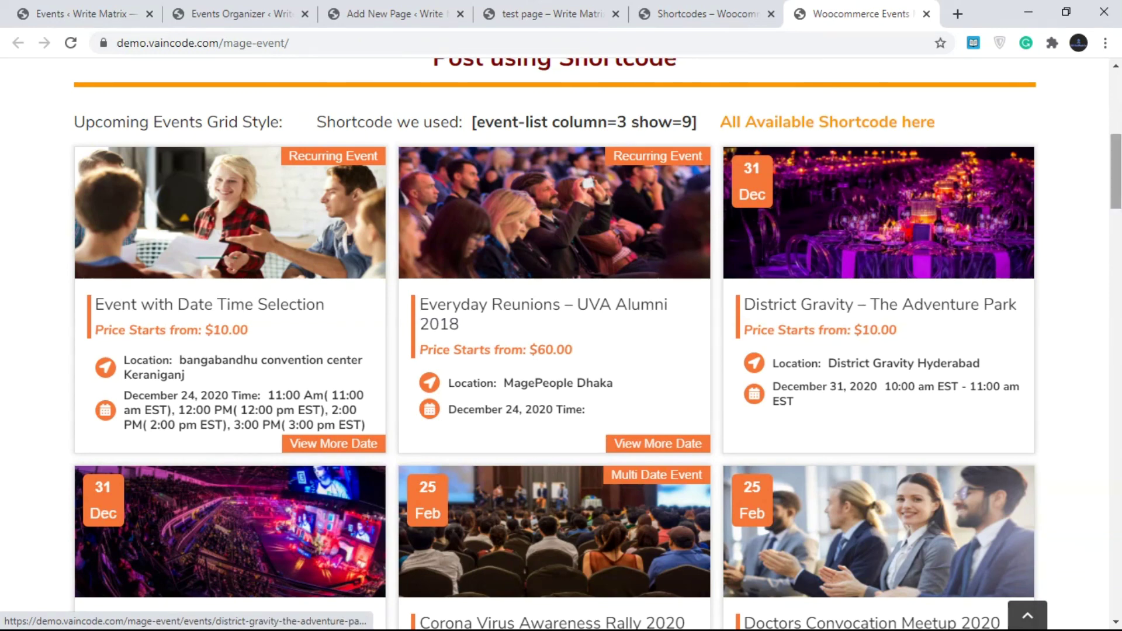
scroll(726, 230, "down", 4)
scroll(561, 344, "down", 9)
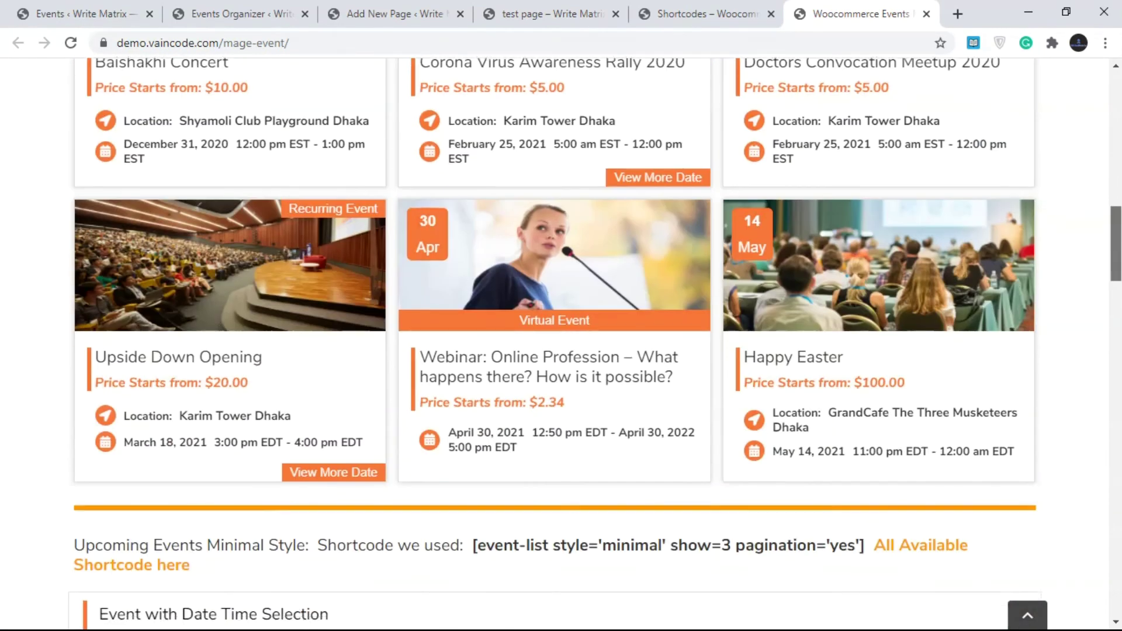
scroll(655, 283, "down", 2)
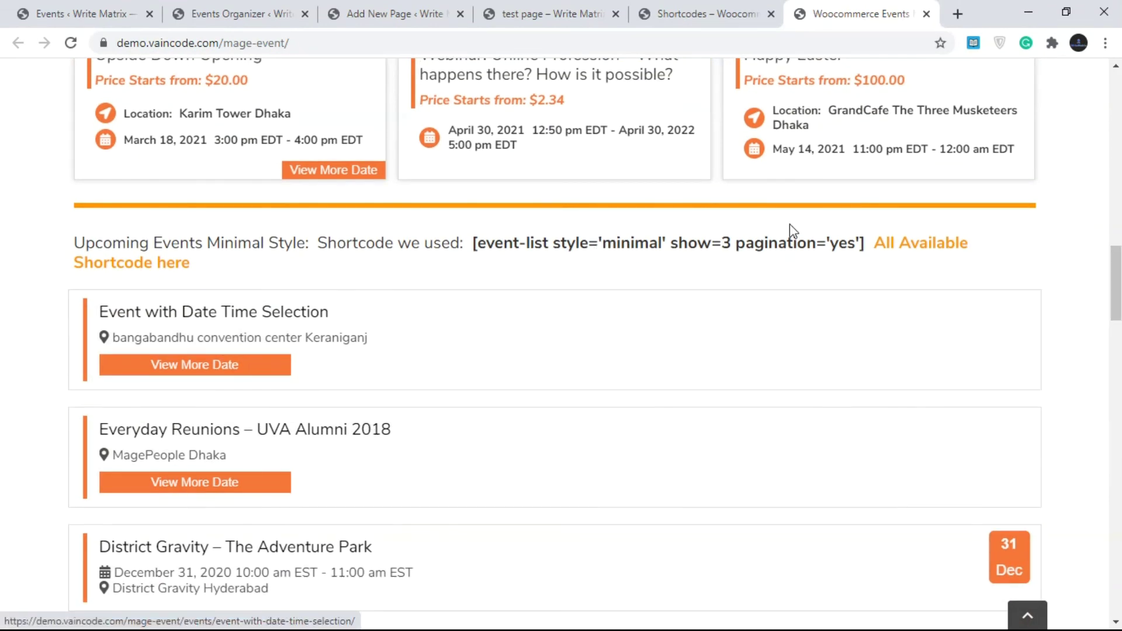
scroll(1048, 279, "down", 10)
scroll(549, 345, "down", 15)
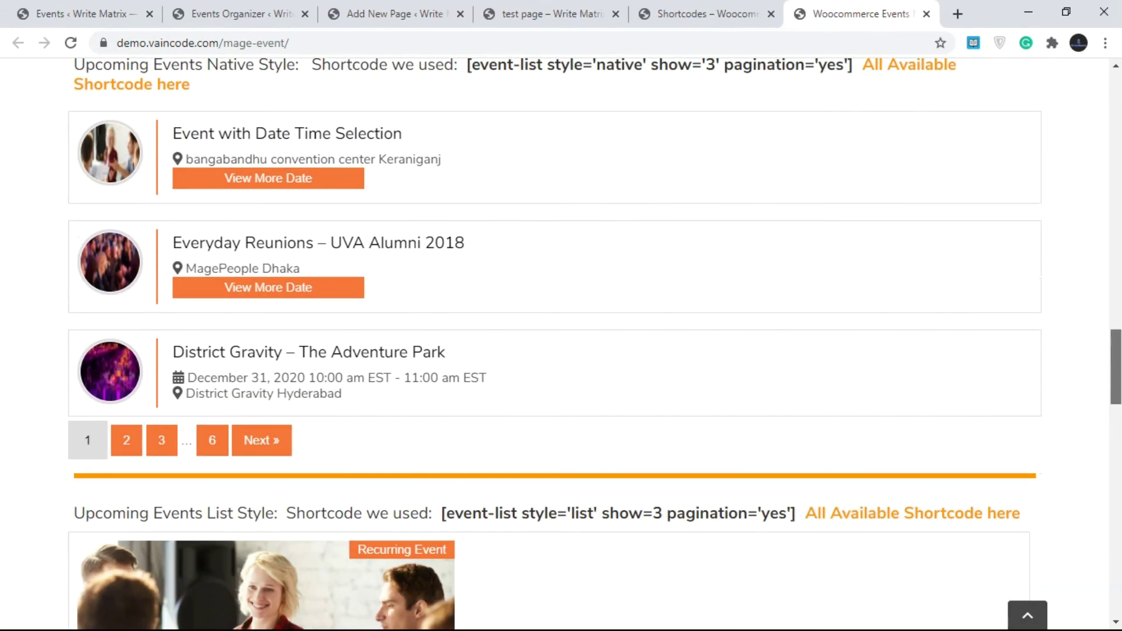
scroll(549, 344, "down", 10)
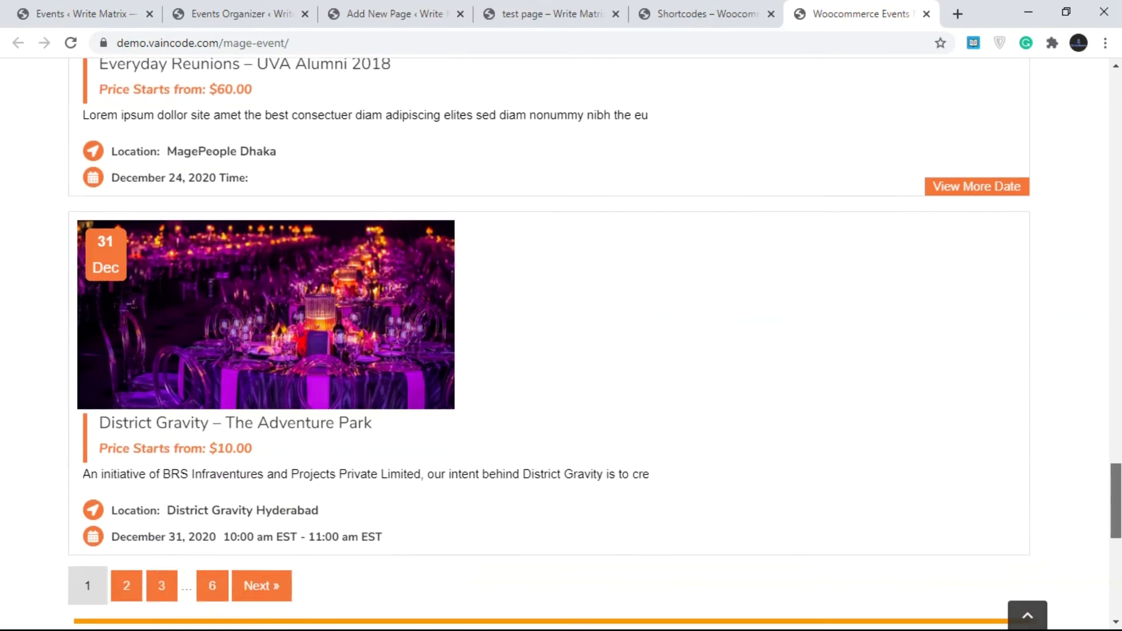
scroll(1117, 575, "down", 5)
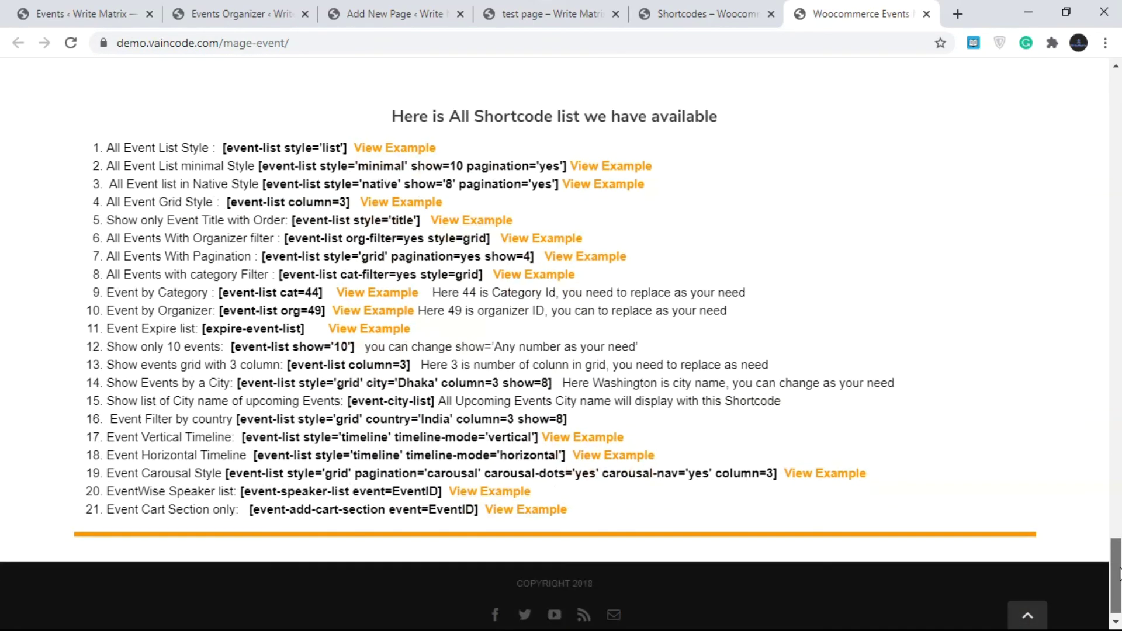
left_click_drag(1118, 575, 1118, 100)
Step: Scroll the test page preview's free Event 2 entries at 33 Oslo street, December 25, 2020
left_click(701, 13)
left_click(566, 6)
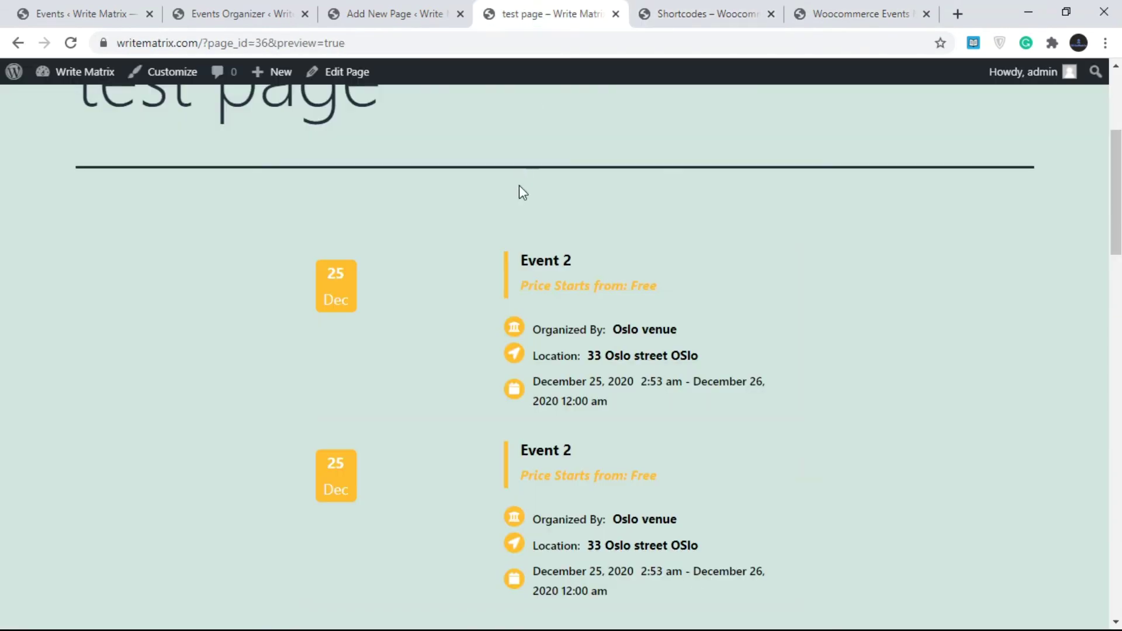
left_click_drag(1116, 193, 1116, 339)
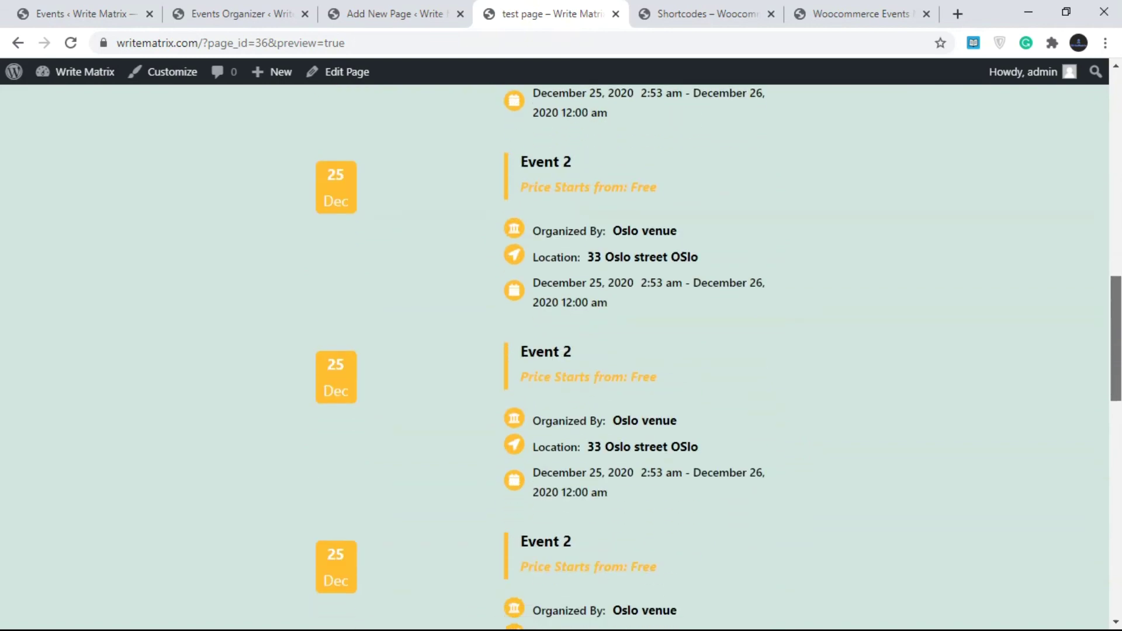